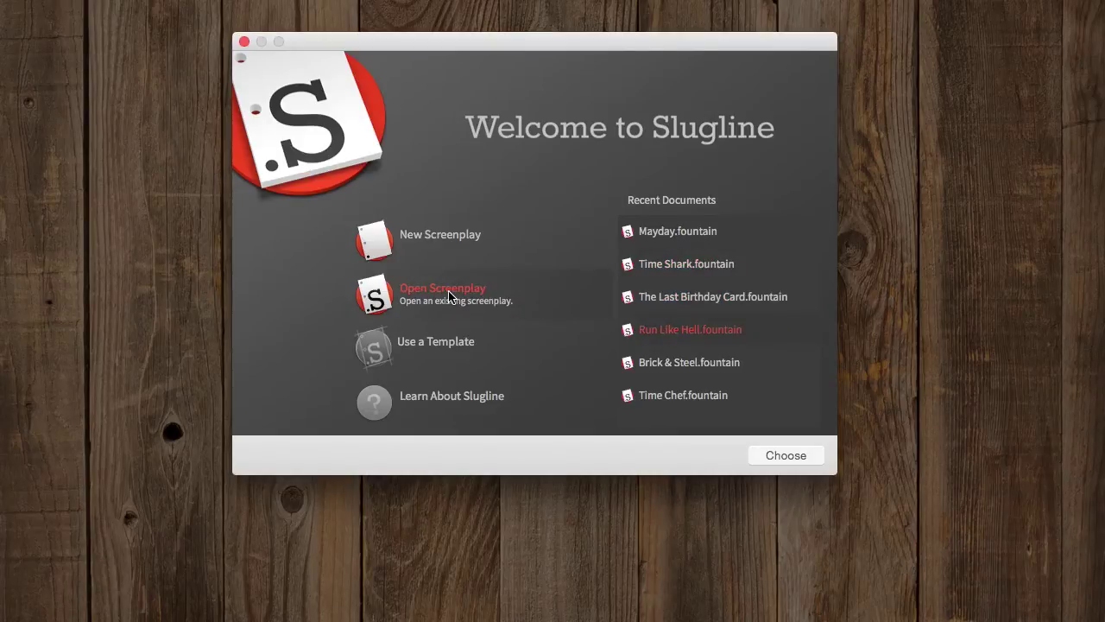
# Step: Create a new blank screenplay from the welcome window
pyautogui.click(439, 243)
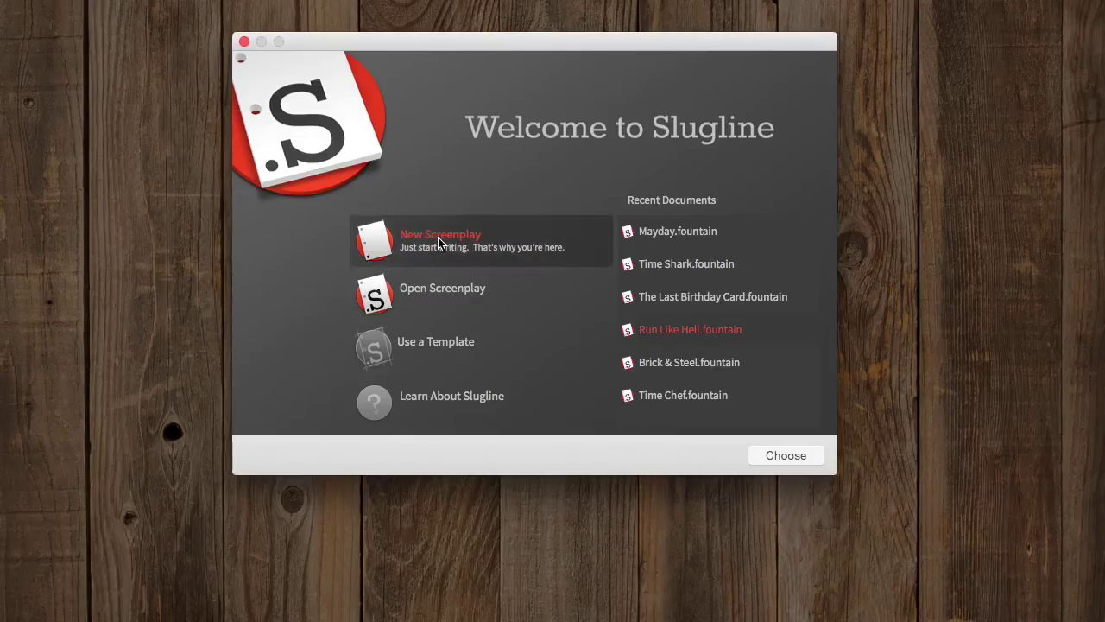
pyautogui.doubleClick(439, 243)
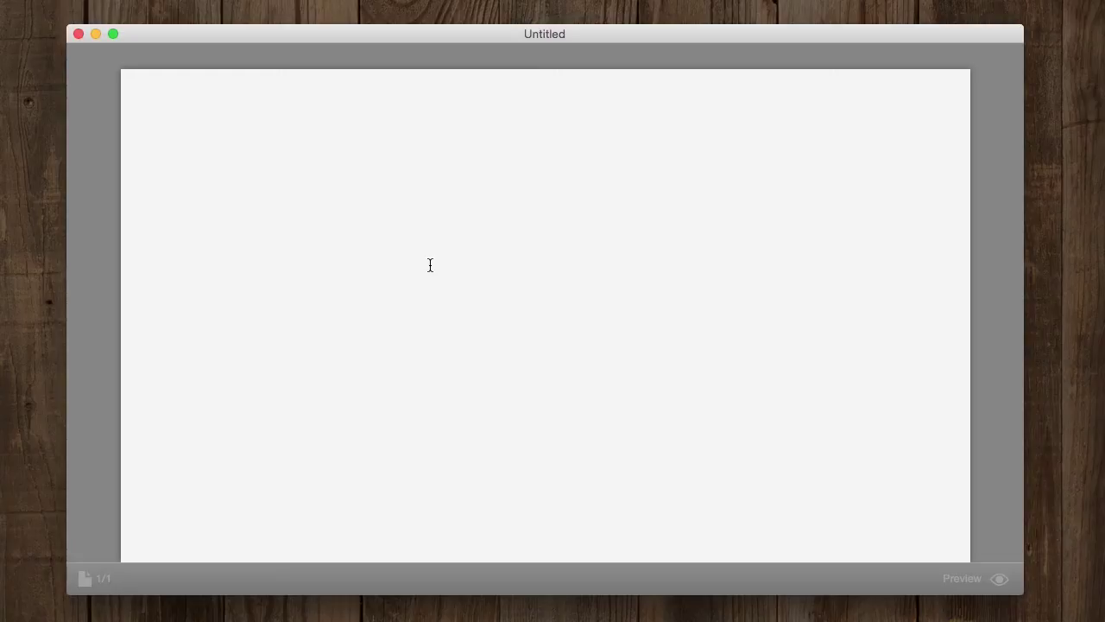
pyautogui.write('Int')
pyautogui.write('.')
pyautogui.press('BackSpace')
pyautogui.press('BackSpace')
pyautogui.press('BackSpace')
pyautogui.press('BackSpace')
pyautogui.press('BackSpace')
# Step: Write heading "EXT. OPEN OCEAN - NIGHT" and action "A US Navy cruiser CRASHES through rough seas. This is the USS Cape St. George, and she's in trouble."
pyautogui.write('ext. OPEN OCEAN - NIGHT')
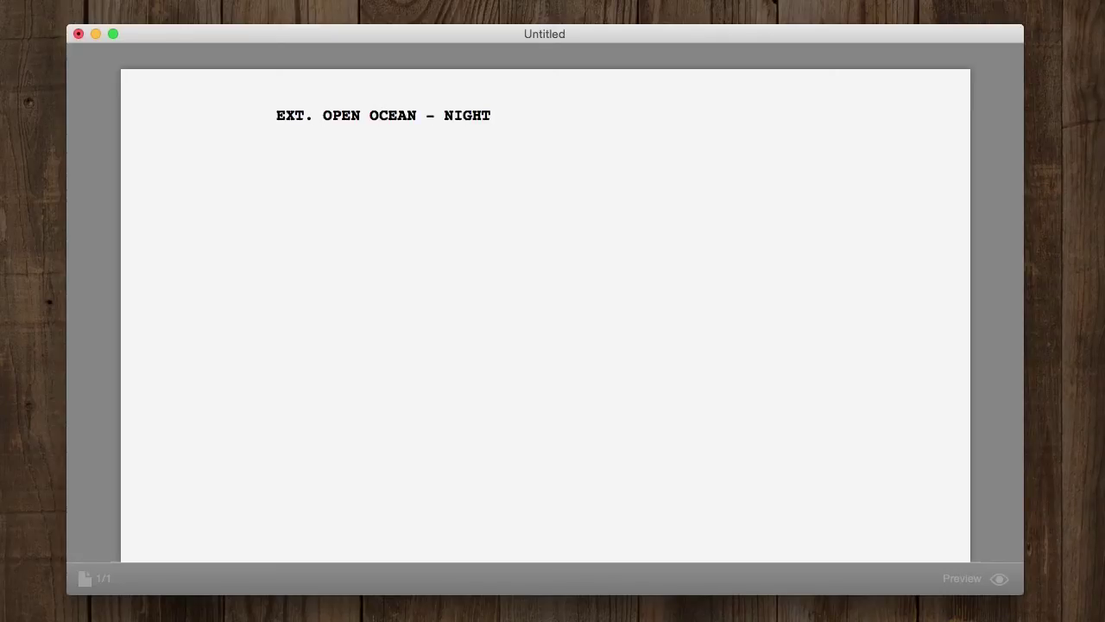
pyautogui.write('A US Navy cruiser CRASHES through r')
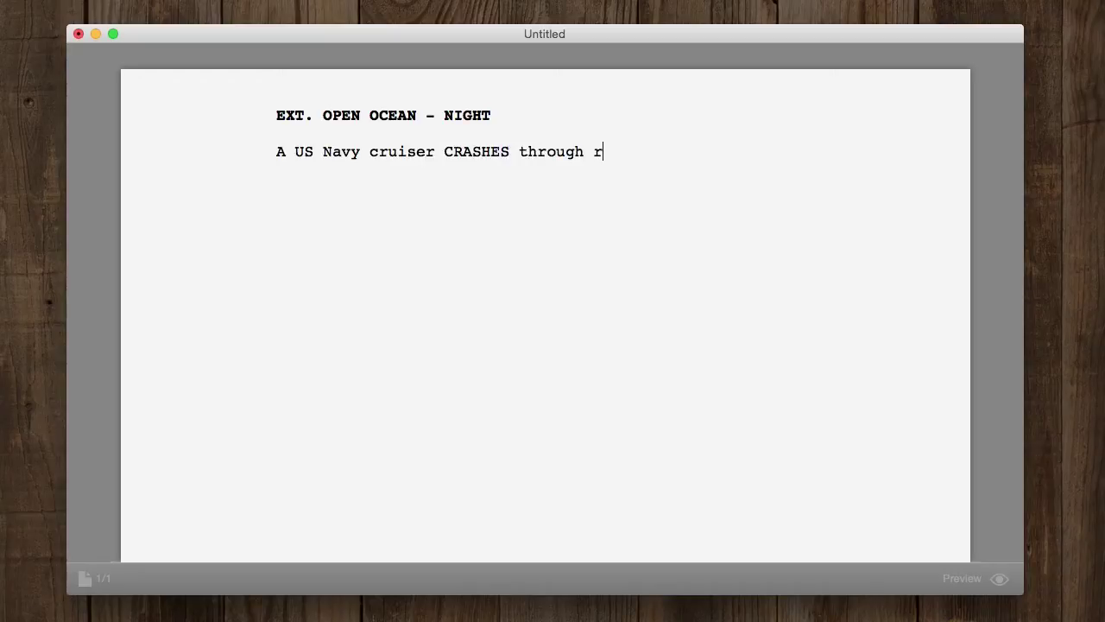
pyautogui.write('ough seas.  This is the USS C')
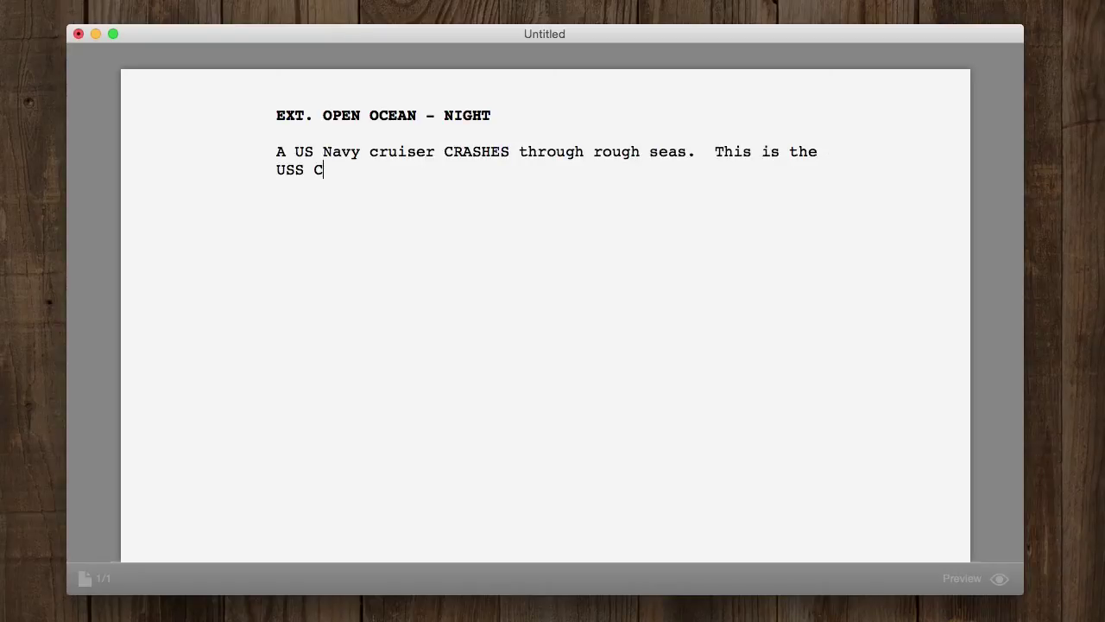
pyautogui.write("ape St. George, and she's in trouble.")
pyautogui.press('Return')
pyautogui.press('Return')
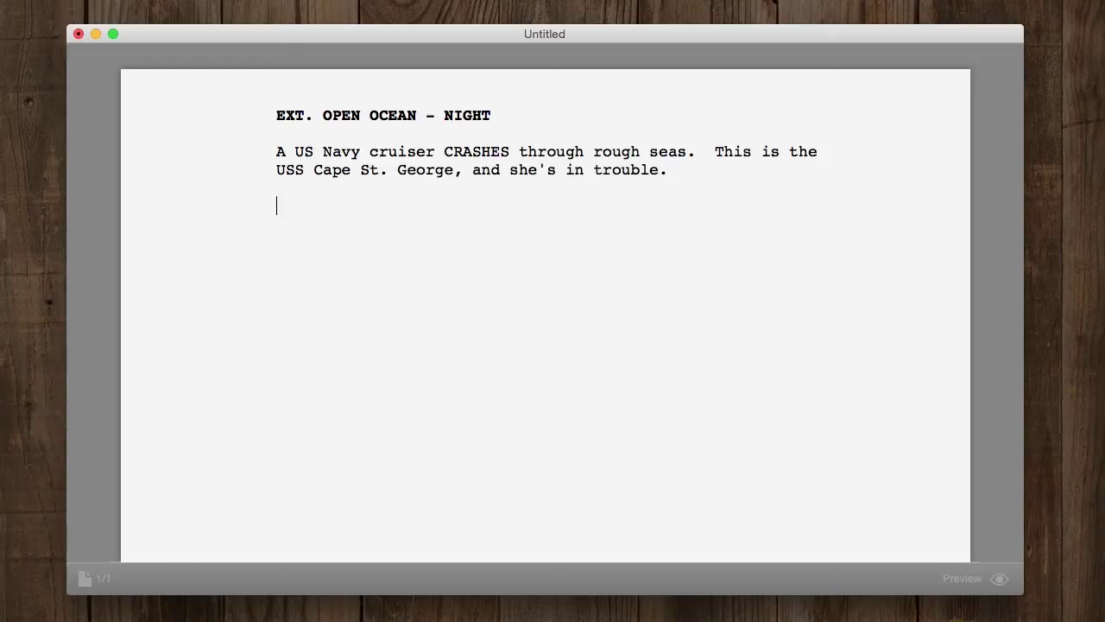
# Step: Add the action paragraph "Signalman BELMONT (20s, soaked) struggle to keep his footing at his station."
pyautogui.write('Signalman BELMOT (20s, ')
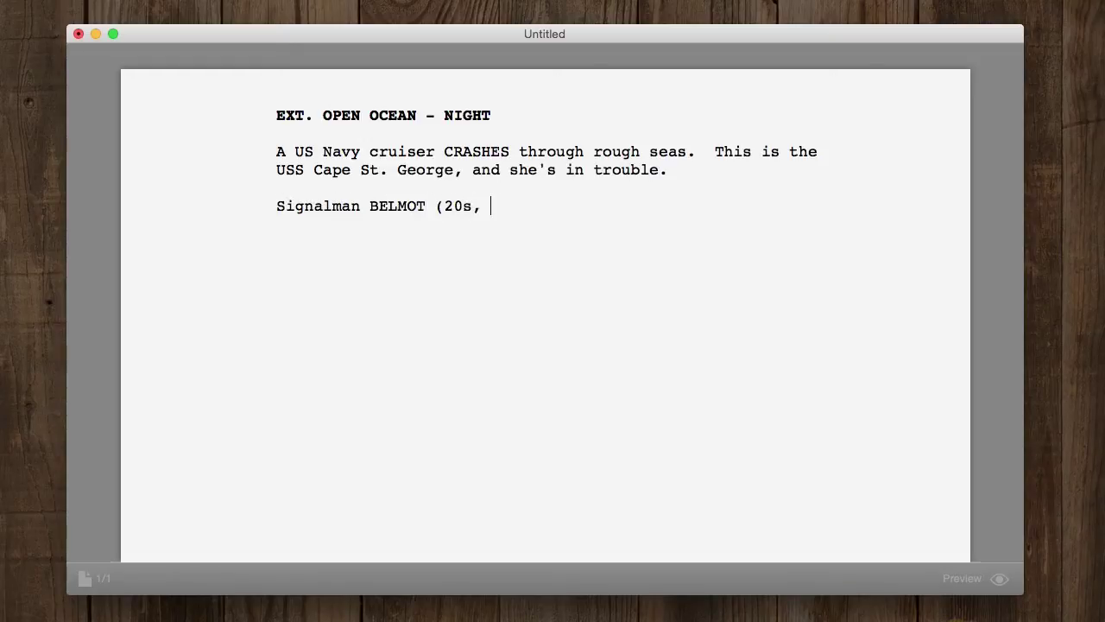
pyautogui.write('soaked) struggle to keep his footing at his station.')
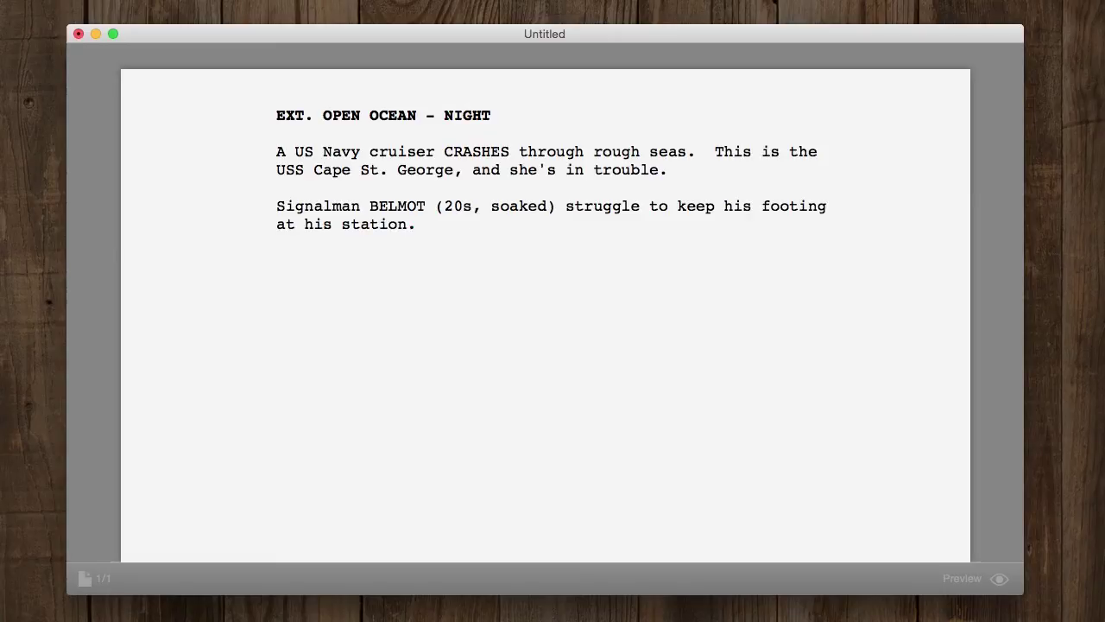
pyautogui.click(416, 205)
pyautogui.write('N')
pyautogui.press('Down')
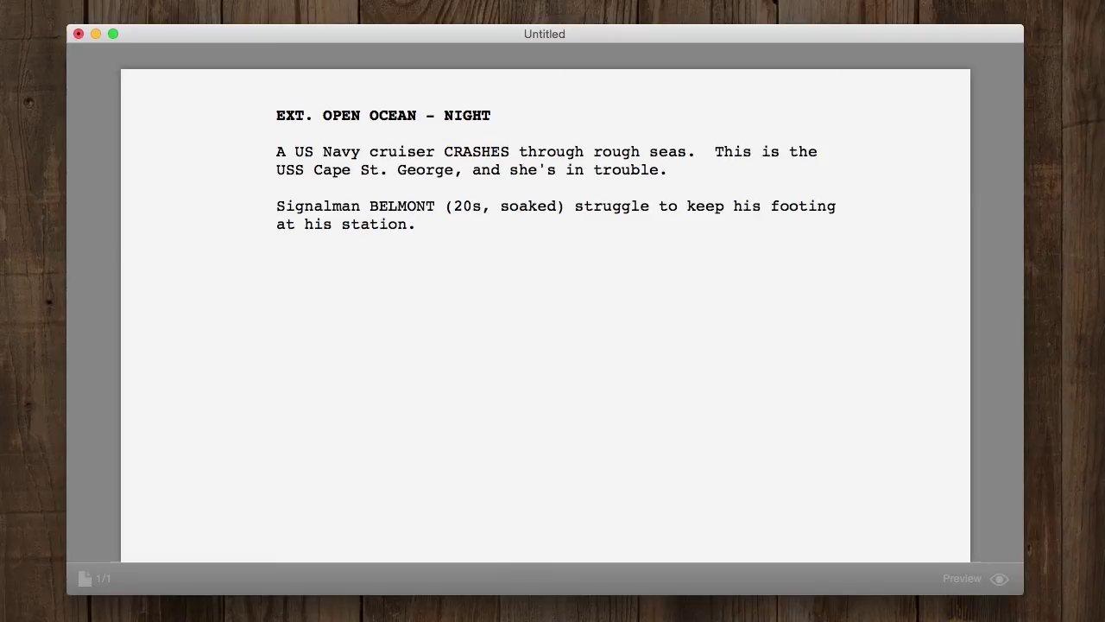
# Step: Add the character BELMONT with the dialogue "Mayday! Mayday! This is the USS Cape Saint George declaring a state of emergency!"
pyautogui.press('Return')
pyautogui.press('Return')
pyautogui.write('BELMONT')
pyautogui.press('Return')
pyautogui.write('Mayday!  Mayday!  T')
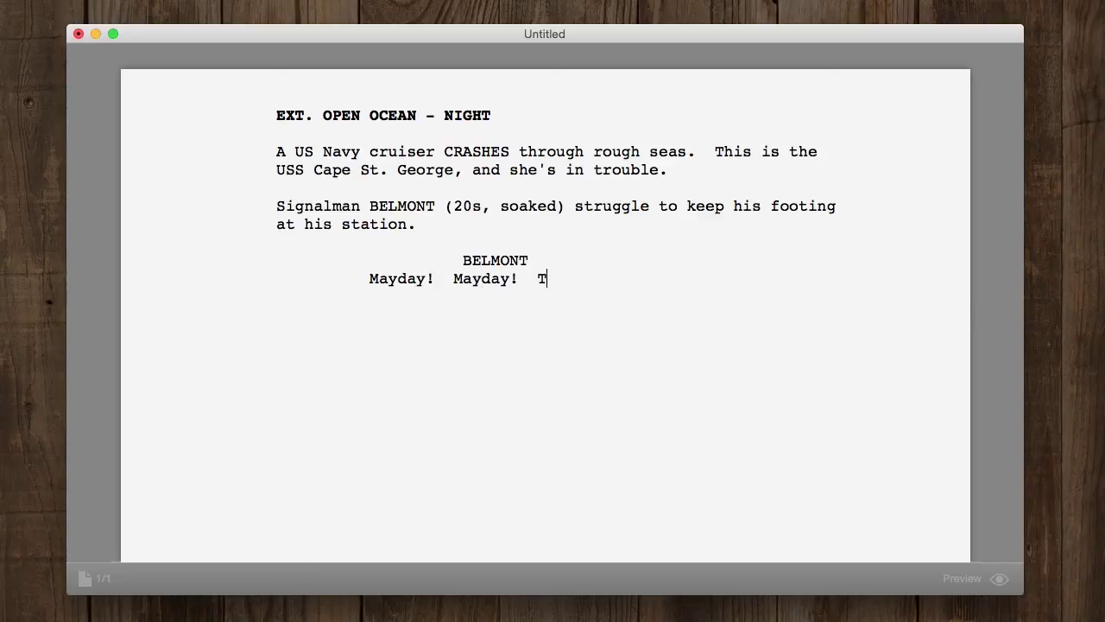
pyautogui.write('his is the USS Cape Saint George ')
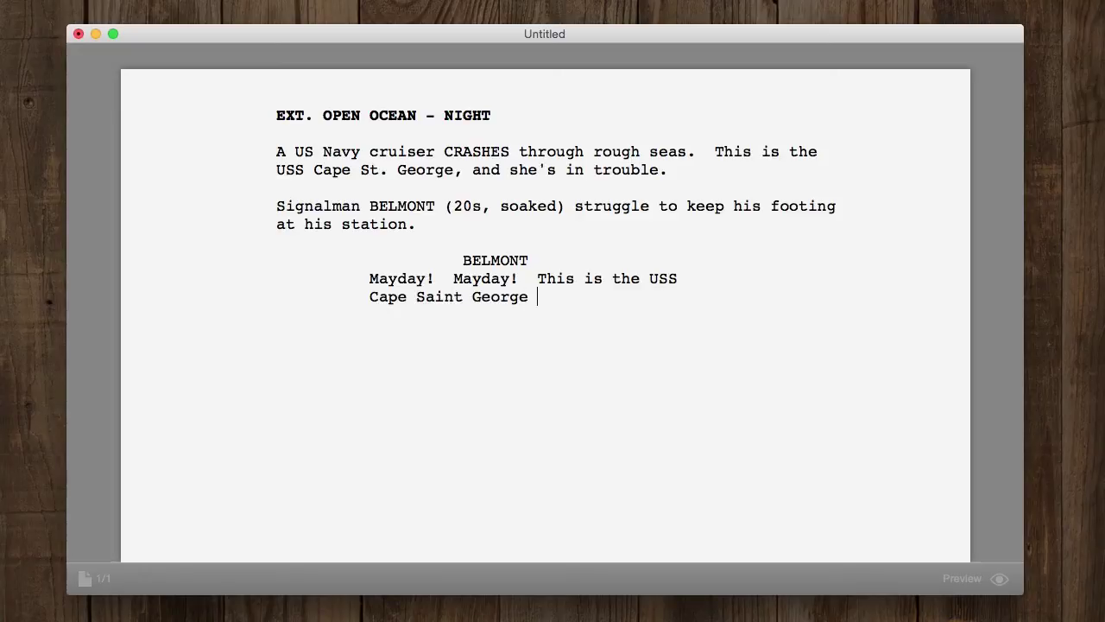
pyautogui.write('declaring a state of emergency!')
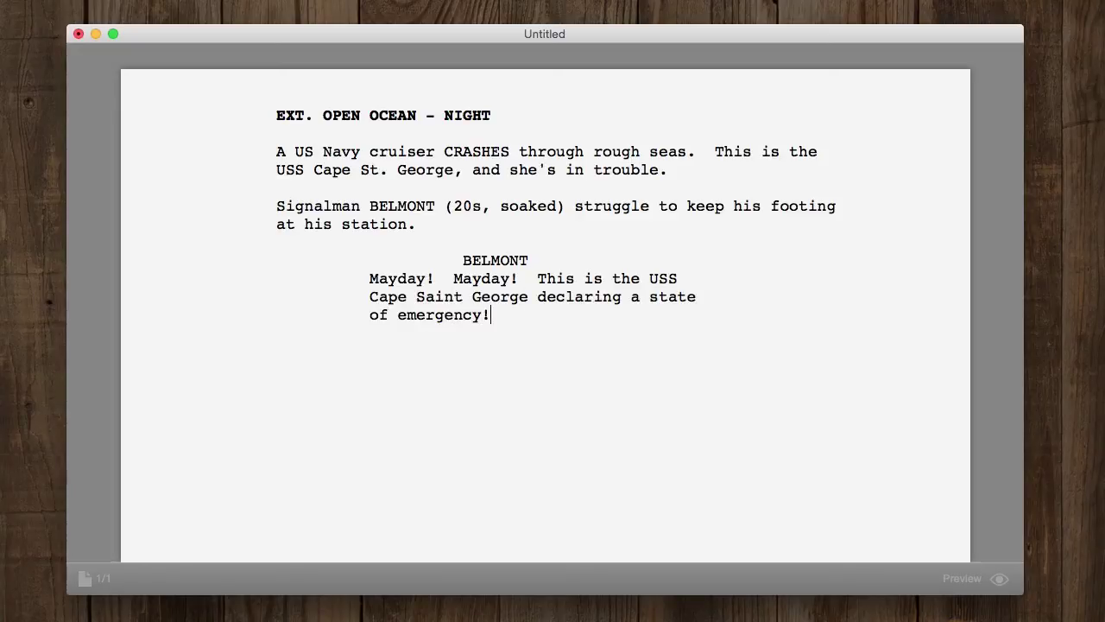
# Step: Start an action line below the dialogue with "A MASSIVE WAVE"
pyautogui.press('Return')
pyautogui.write('A MASSIVE WAVE')
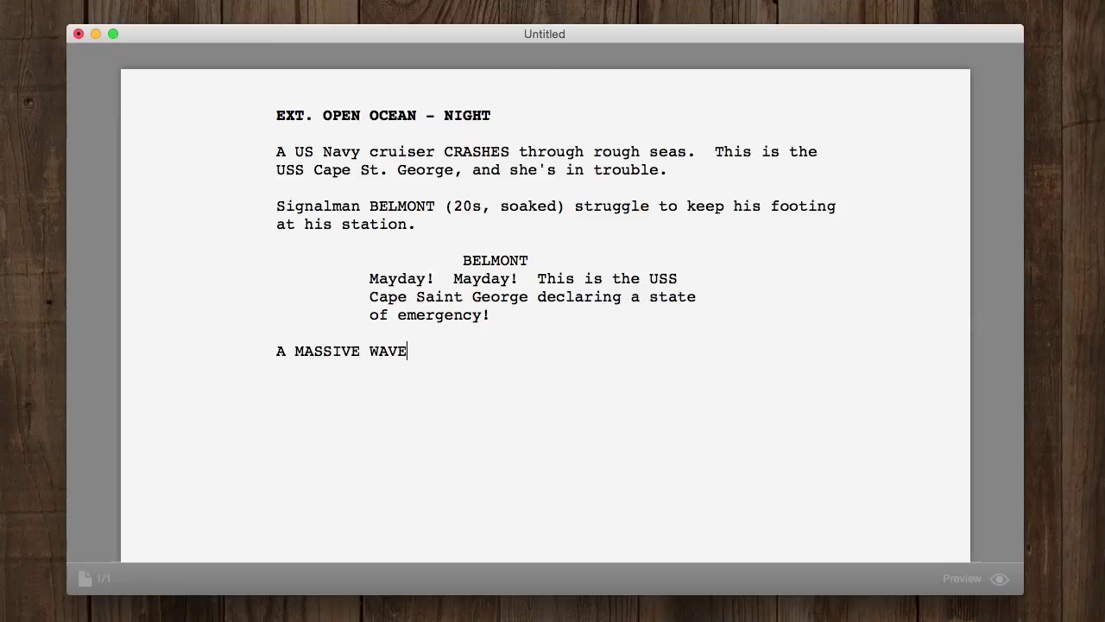
pyautogui.press('Return')
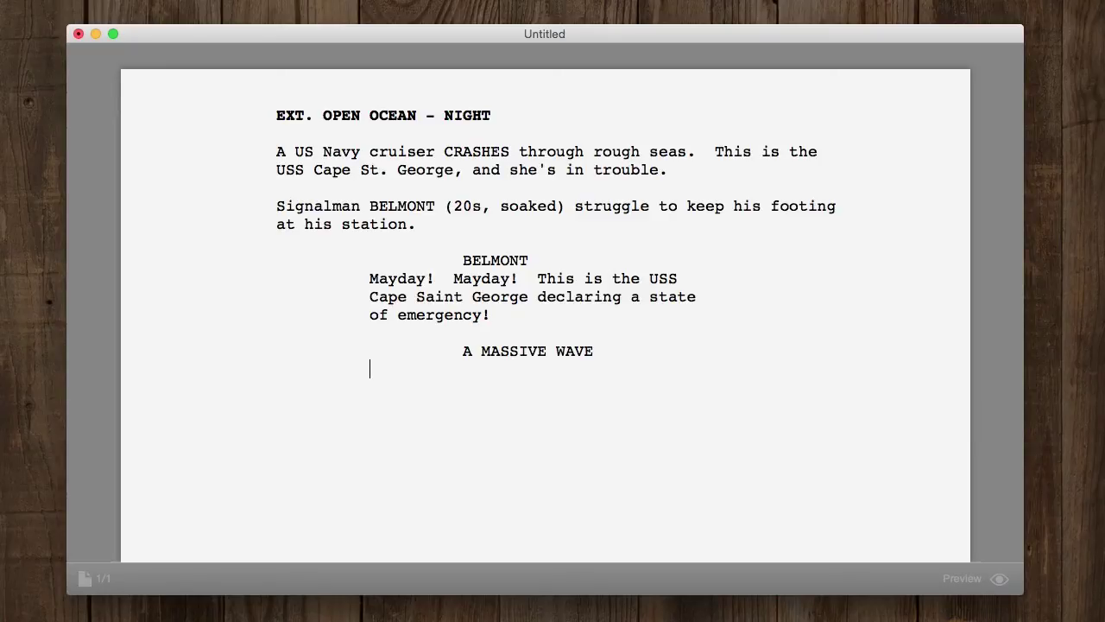
pyautogui.press('Return')
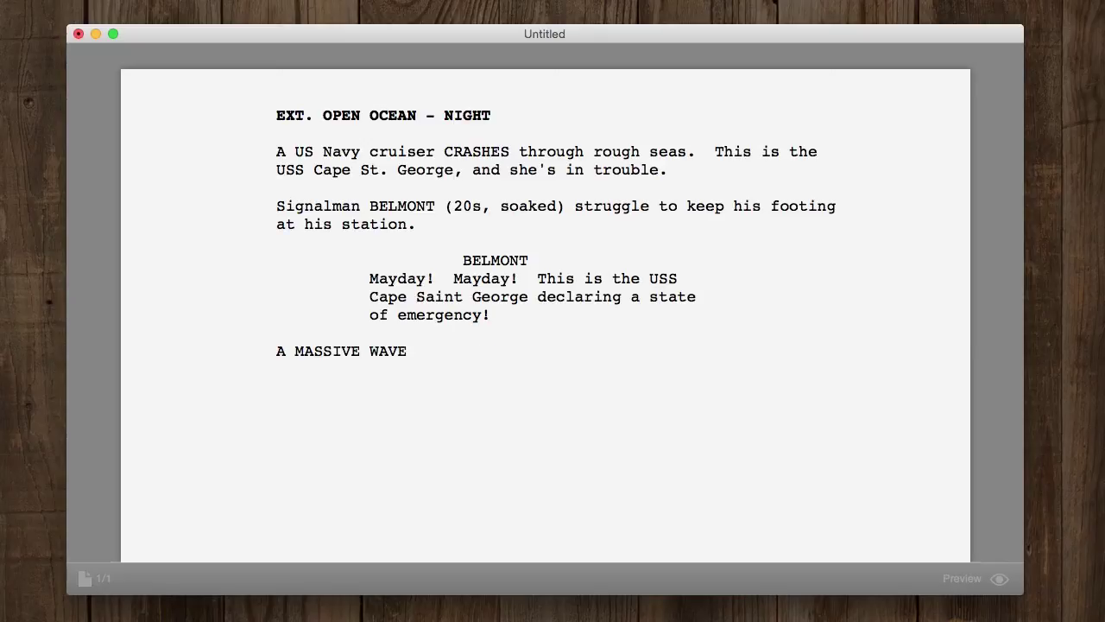
pyautogui.write('Action')
pyautogui.press('BackSpace')
pyautogui.press('BackSpace')
pyautogui.press('BackSpace')
pyautogui.press('BackSpace')
pyautogui.press('BackSpace')
pyautogui.press('BackSpace')
pyautogui.press('BackSpace')
# Step: Continue the MASSIVE WAVE line with "breaks across the bow, sending Belmont crashing to the deck. The radio shatters."
pyautogui.write('breaks across ')
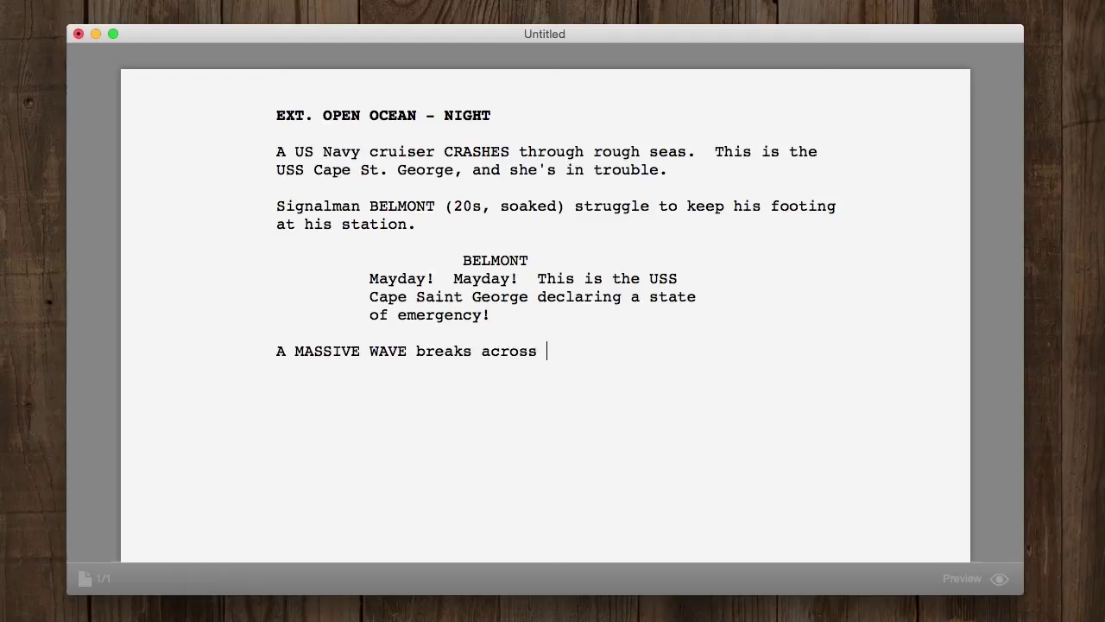
pyautogui.write('the bow, sending Belmont crashi')
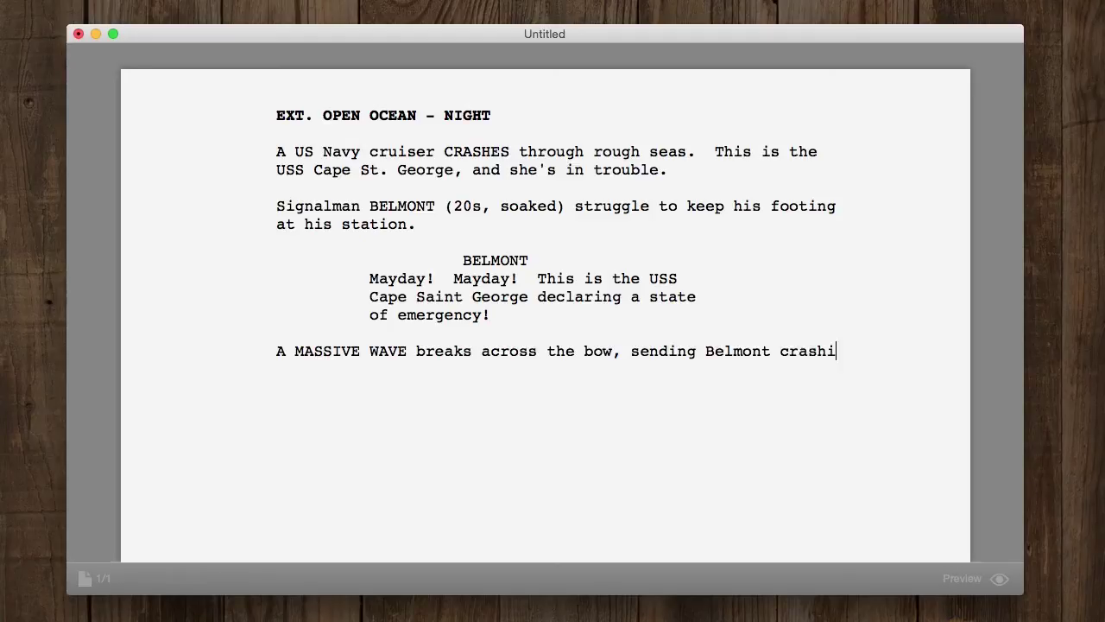
pyautogui.write('ng to the deck.  The radio shatters.')
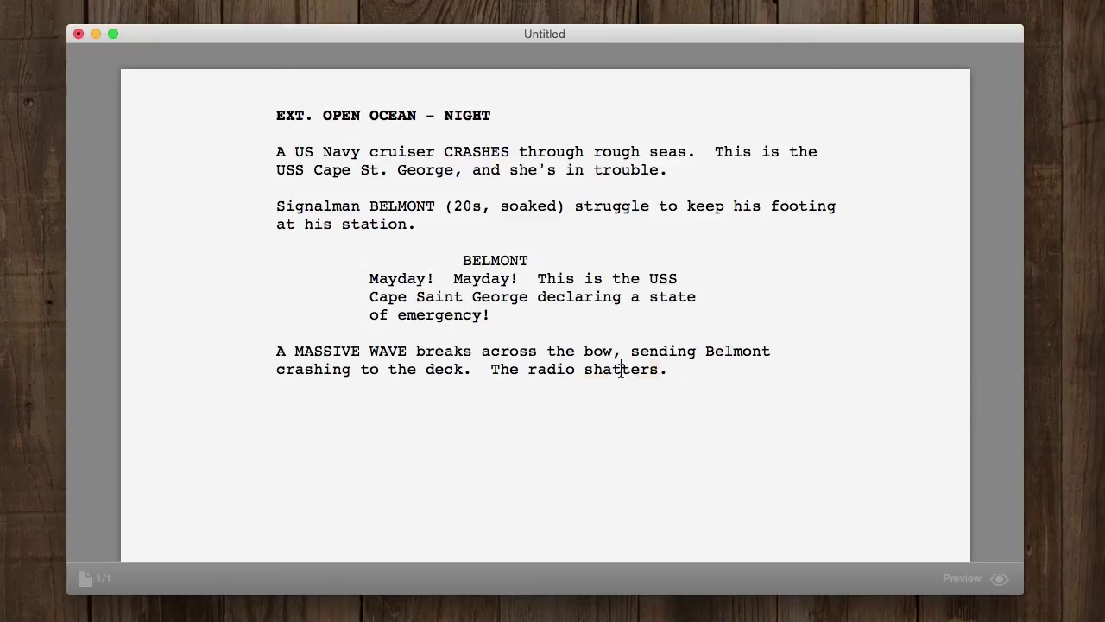
# Step: Convert the word "shatters" at the end of the wave paragraph to uppercase
pyautogui.doubleClick(620, 371)
pyautogui.rightClick(620, 372)
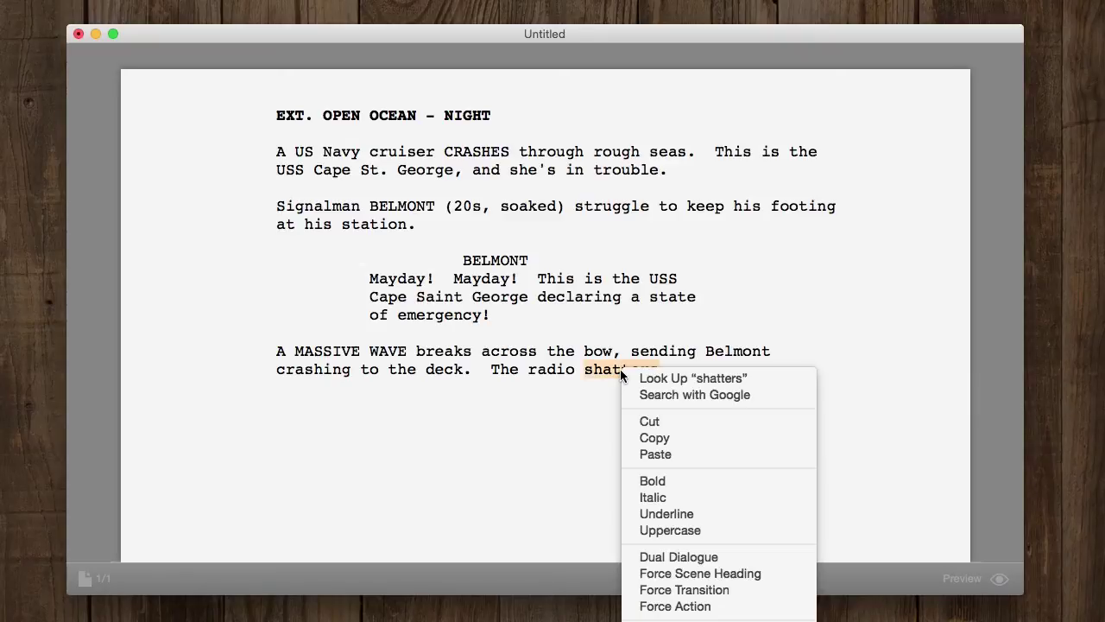
pyautogui.click(671, 530)
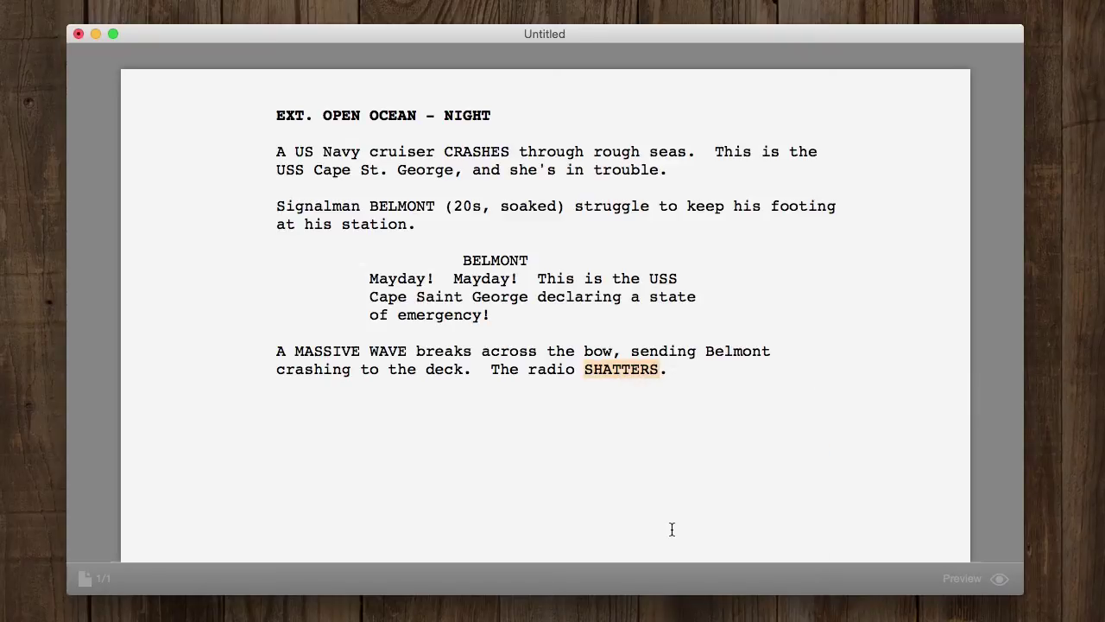
# Step: Add the action paragraph "As he struggles to regain his footing, another, larger wave BLOTS OUT THE NIGHT SKY."
pyautogui.click(671, 529)
pyautogui.press('Return')
pyautogui.press('Return')
pyautogui.write('As he struggles to ')
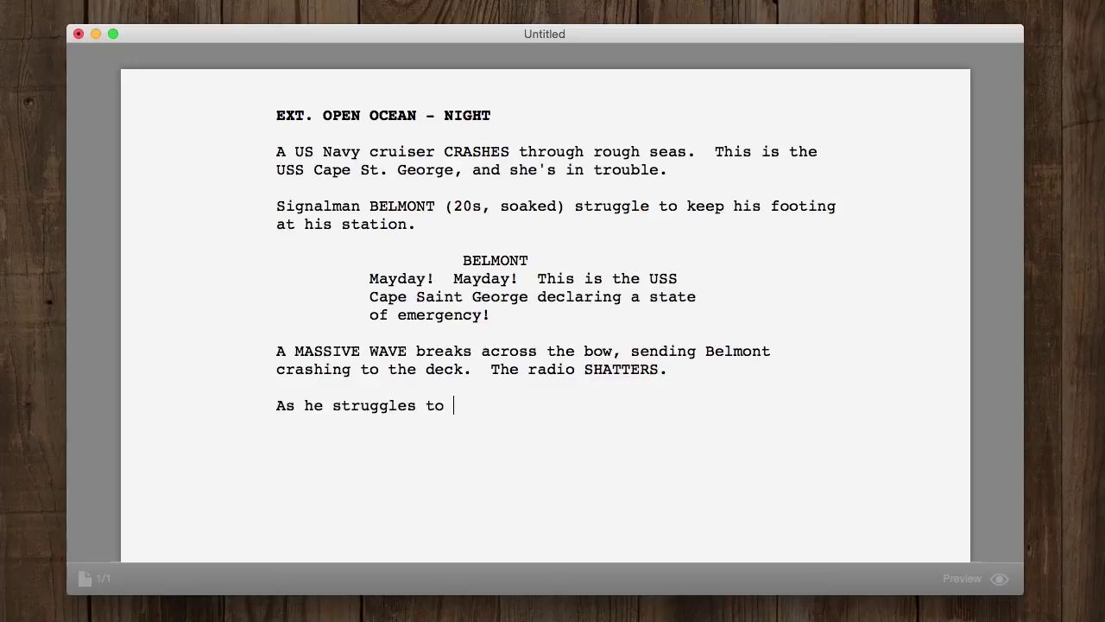
pyautogui.write('regain his footing, another, larger w')
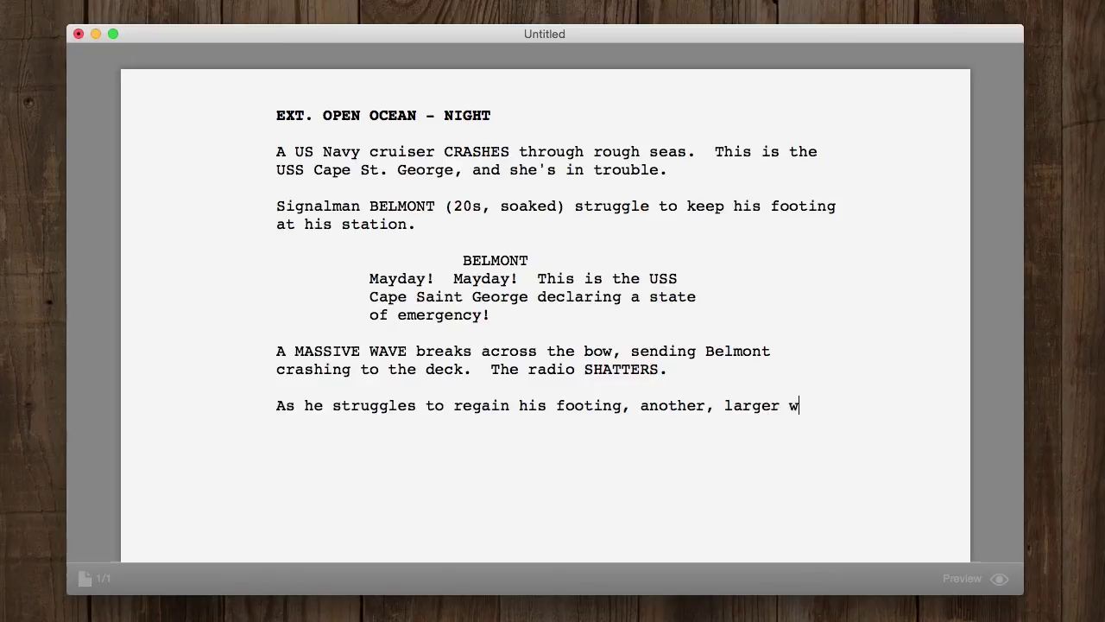
pyautogui.write('ave BLOTS OUT THE NIGHT SKY.')
pyautogui.press('Return')
pyautogui.press('Return')
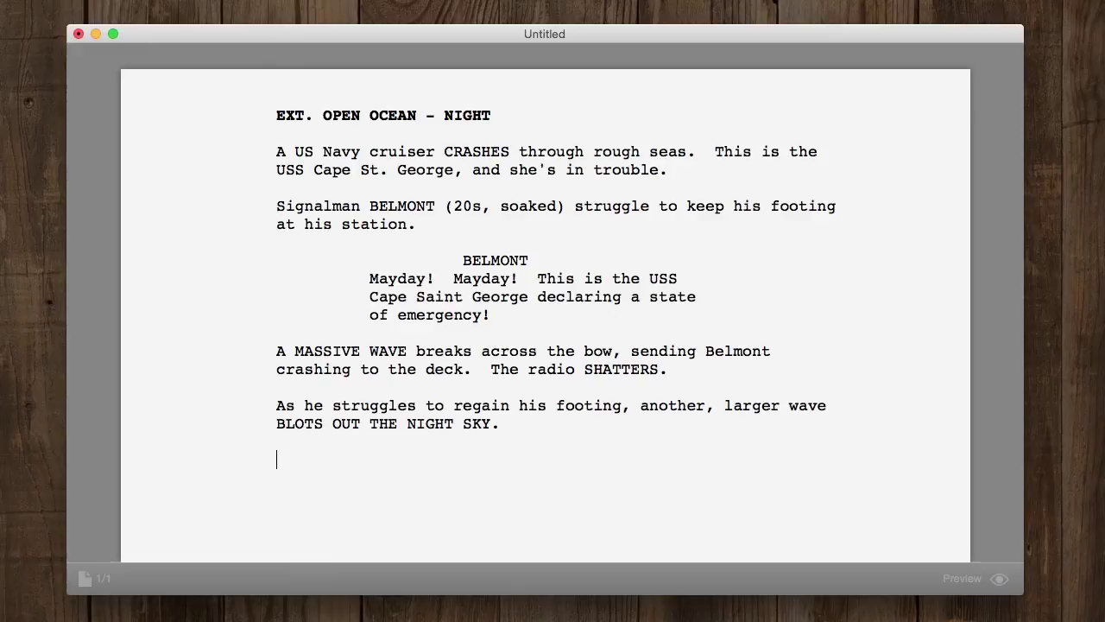
pyautogui.write('BELMONT')
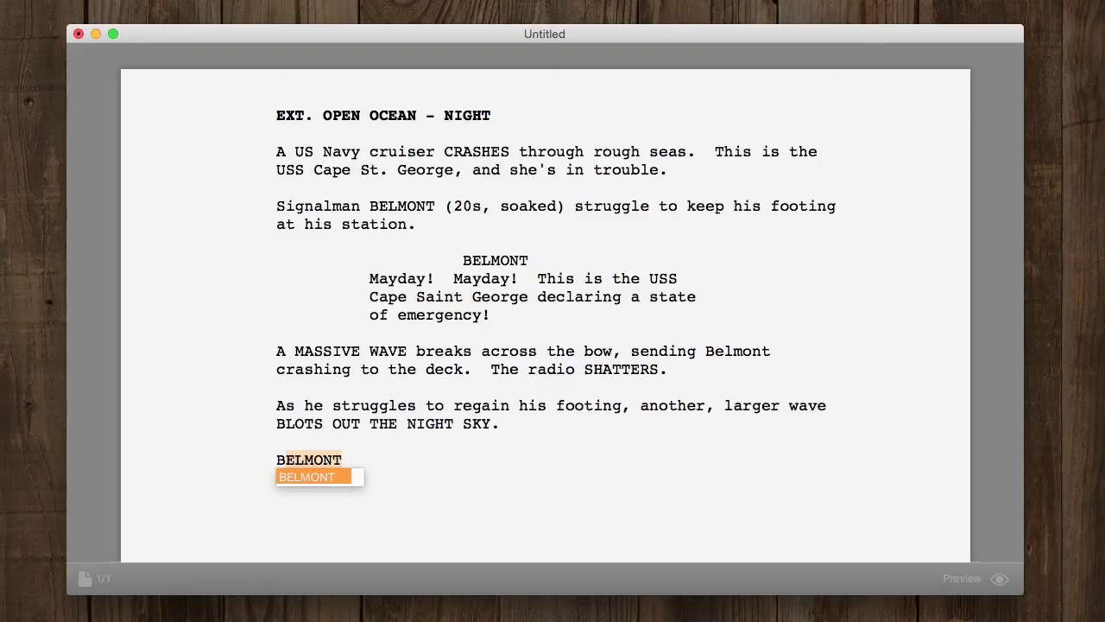
pyautogui.press('Return')
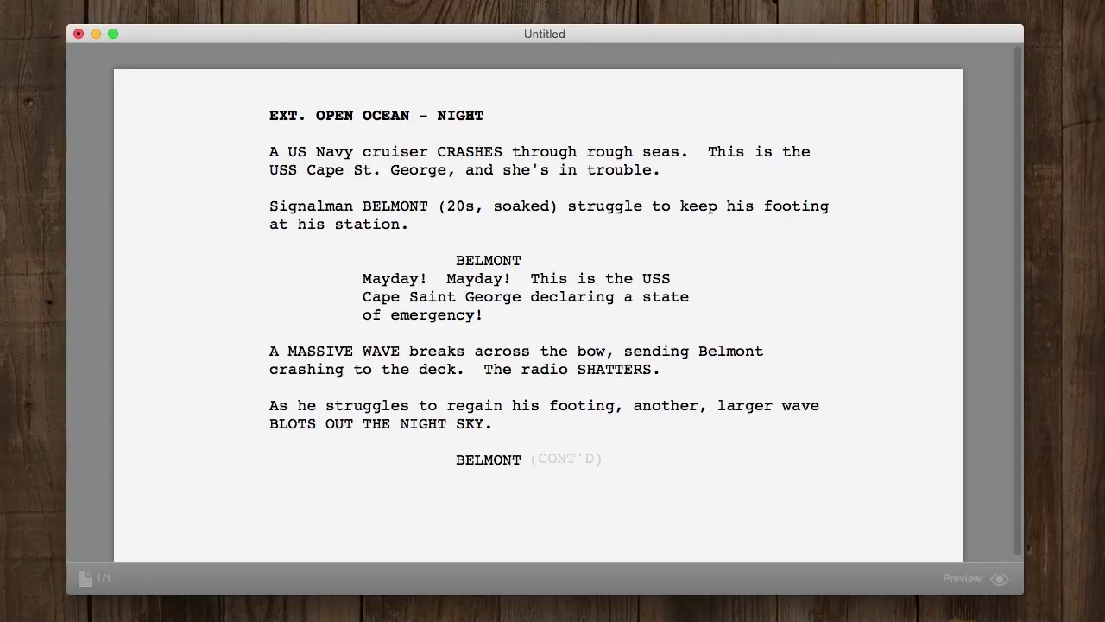
pyautogui.write('Jhsdgvlhj')
pyautogui.press('BackSpace')
pyautogui.press('BackSpace')
pyautogui.press('BackSpace')
pyautogui.press('BackSpace')
pyautogui.press('BackSpace')
pyautogui.press('BackSpace')
pyautogui.press('BackSpace')
pyautogui.press('BackSpace')
pyautogui.press('BackSpace')
pyautogui.press('BackSpace')
pyautogui.press('BackSpace')
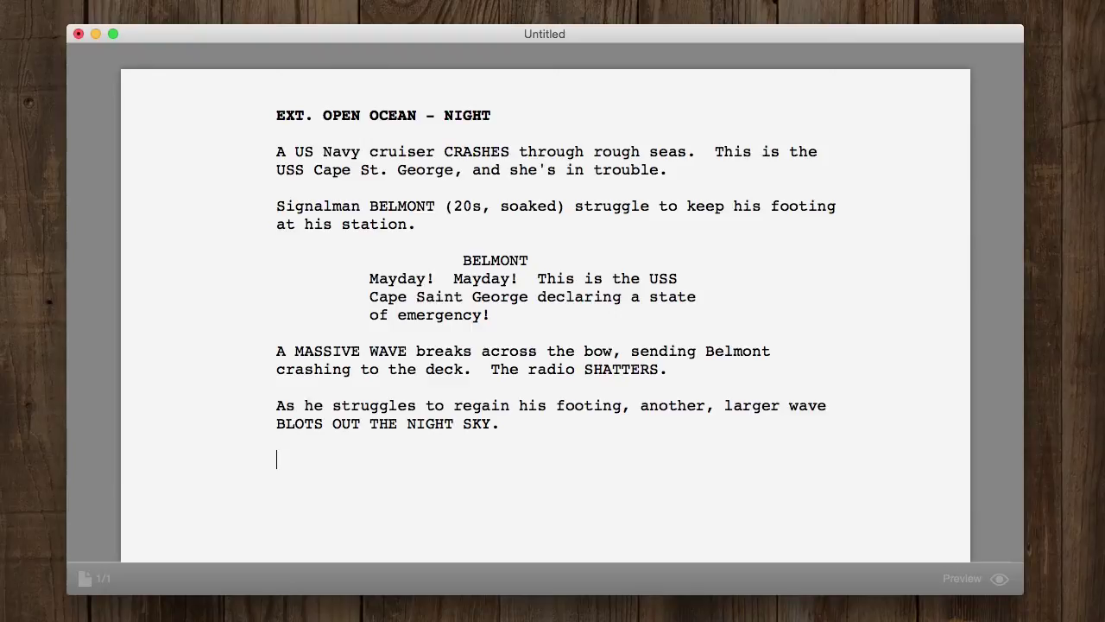
# Step: Add action lines "Belmont braces for the impact -- and then recoils in horror as he realizes something impossible:" and "It's not a wave."
pyautogui.write('Belmont braces')
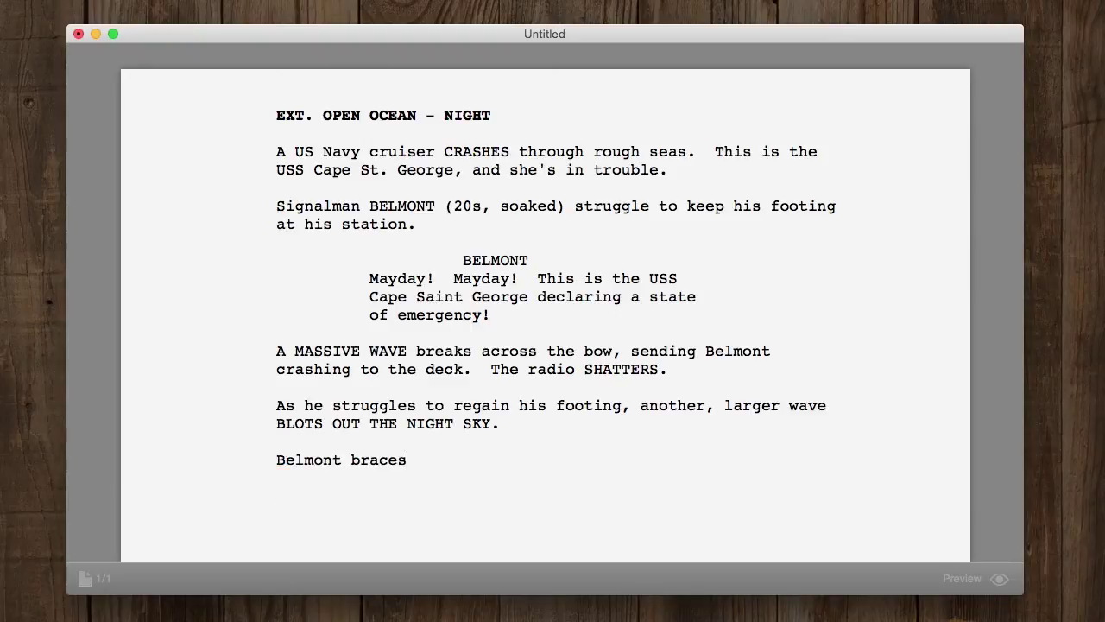
pyautogui.write(' for the impact -- and then recoils in horr')
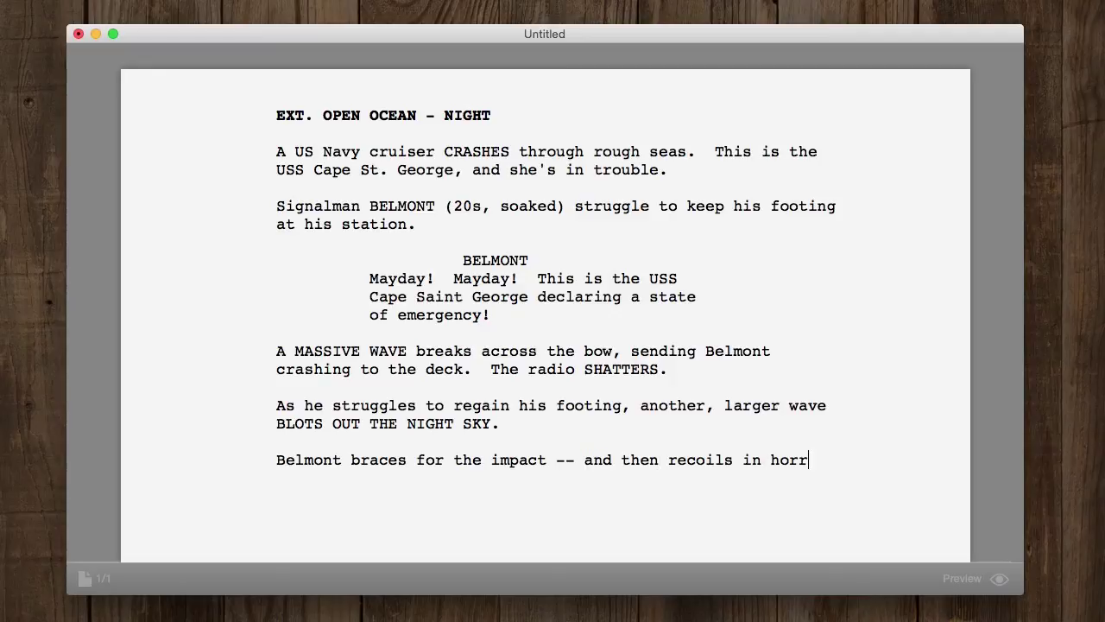
pyautogui.write('or as he realizes something impos')
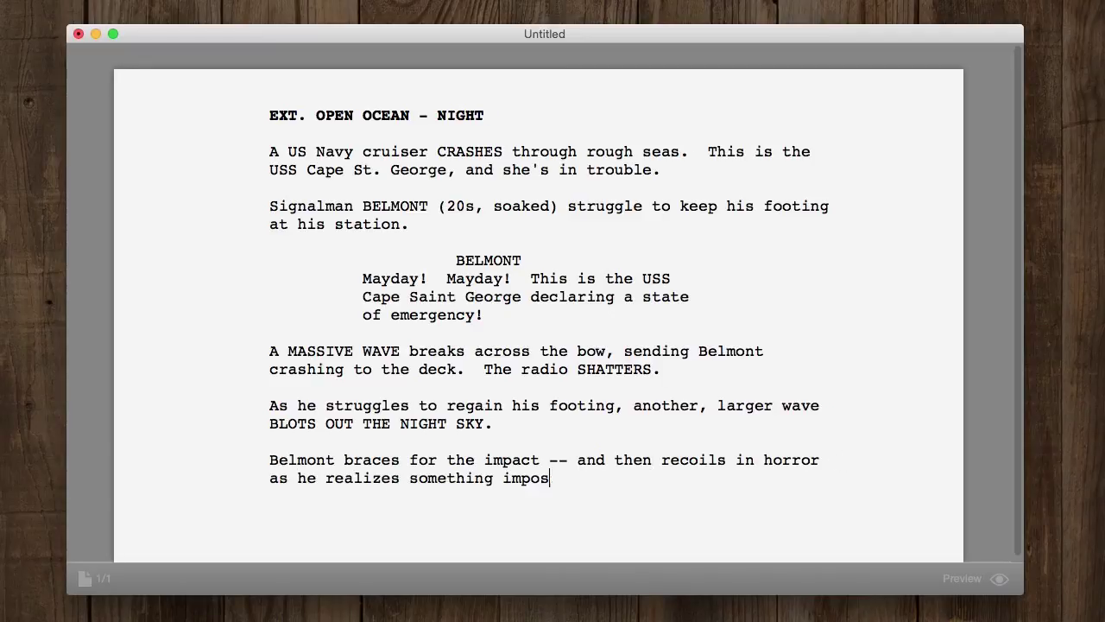
pyautogui.write('sible:')
pyautogui.press('Return')
pyautogui.write("It's not a wave.")
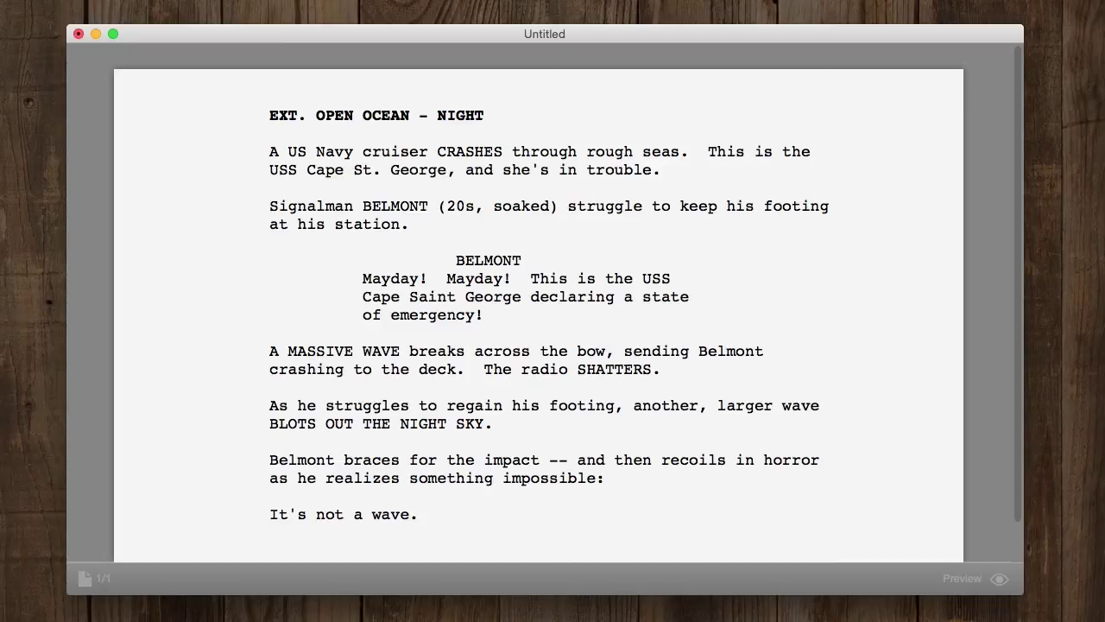
pyautogui.press('Left')
pyautogui.press('Left')
pyautogui.press('Left')
pyautogui.press('Left')
pyautogui.press('Left')
pyautogui.press('Left')
pyautogui.press('Left')
pyautogui.press('Return')
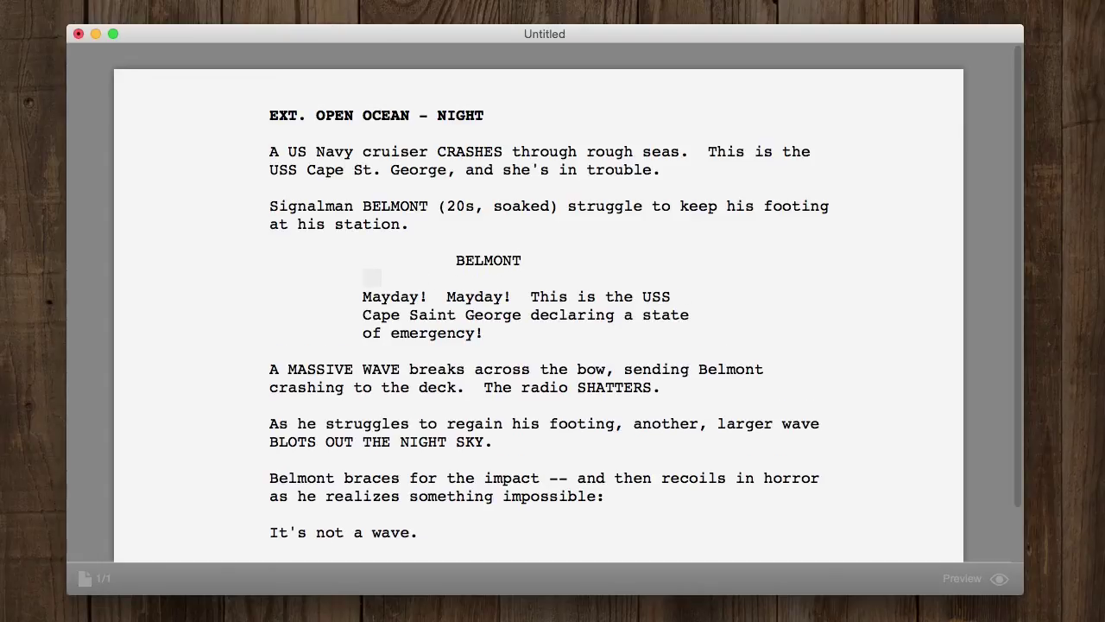
pyautogui.write('(into radio)')
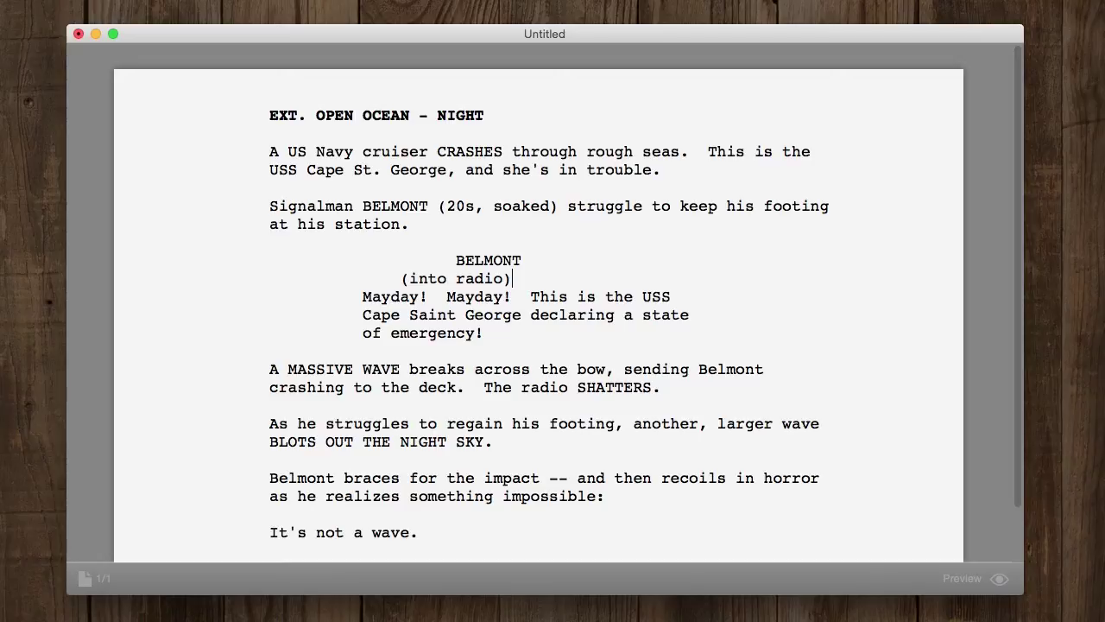
pyautogui.press('super+BackSpace')
pyautogui.press('BackSpace')
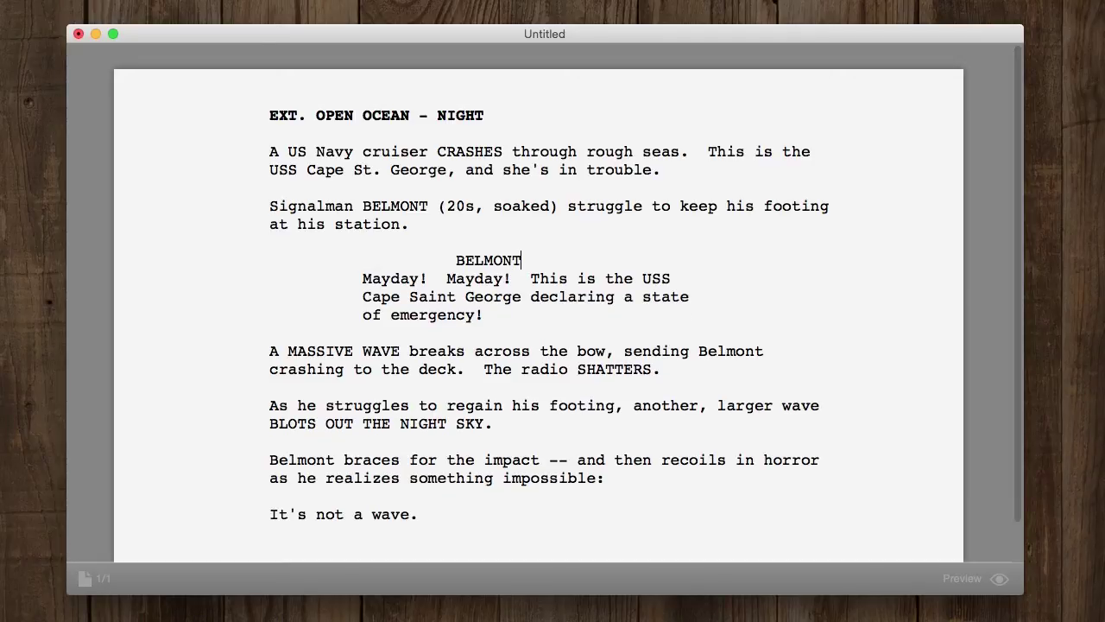
# Step: Insert the parenthetical "(into radio)" between the character name BELMONT and the Mayday dialogue
pyautogui.press('Return')
pyautogui.write('(')
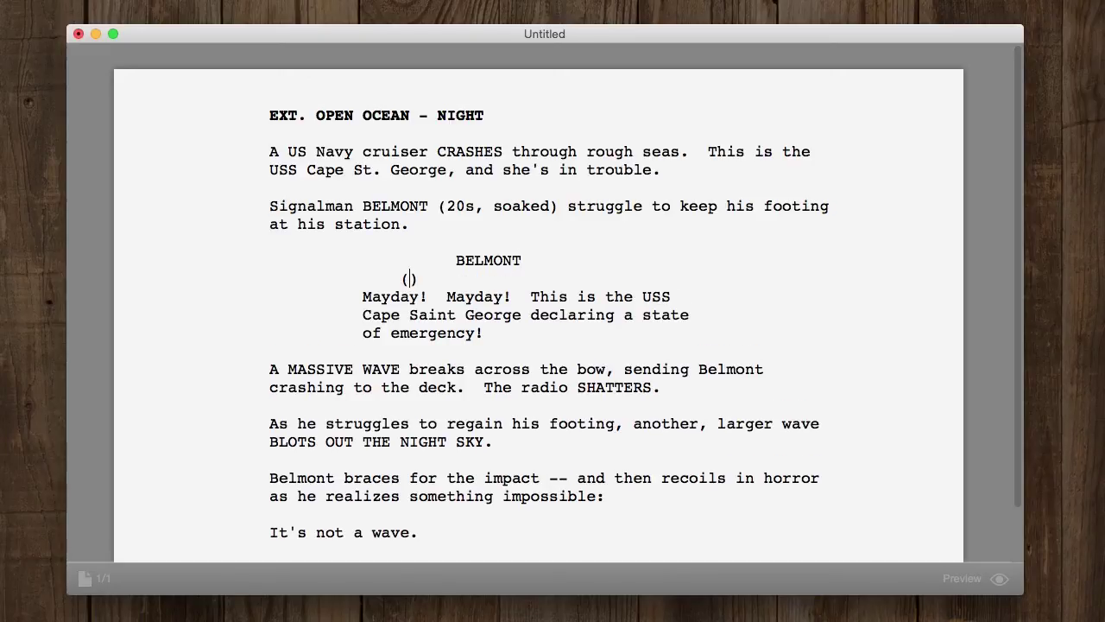
pyautogui.write('into radio')
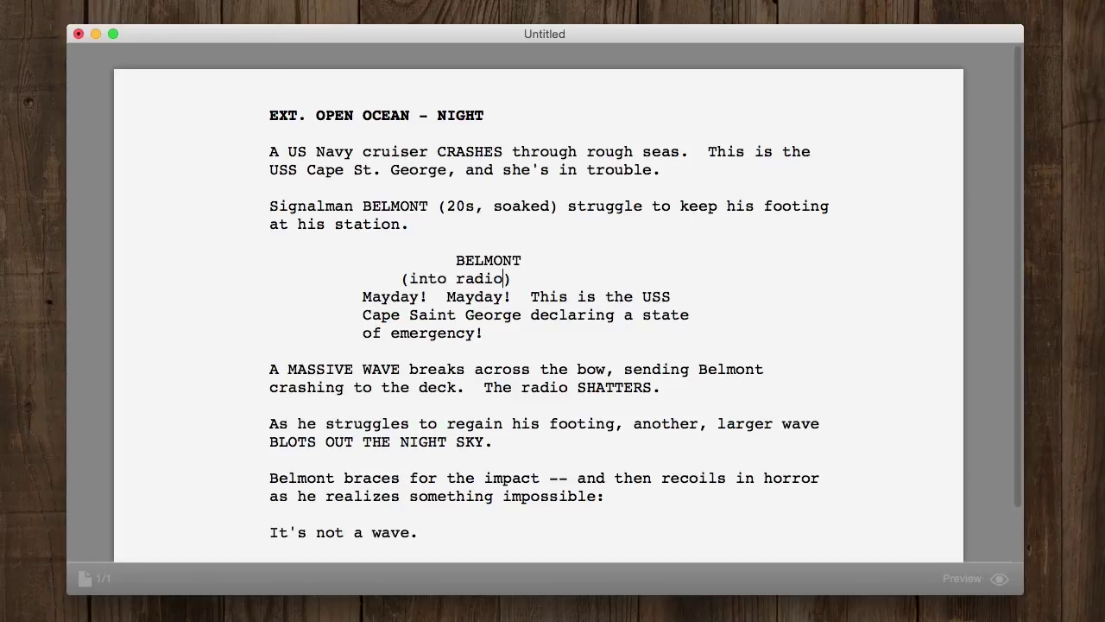
# Step: Try splitting the Mayday dialogue from the "(into radio)" parenthetical with a line break, and rejoin them
pyautogui.press('Return')
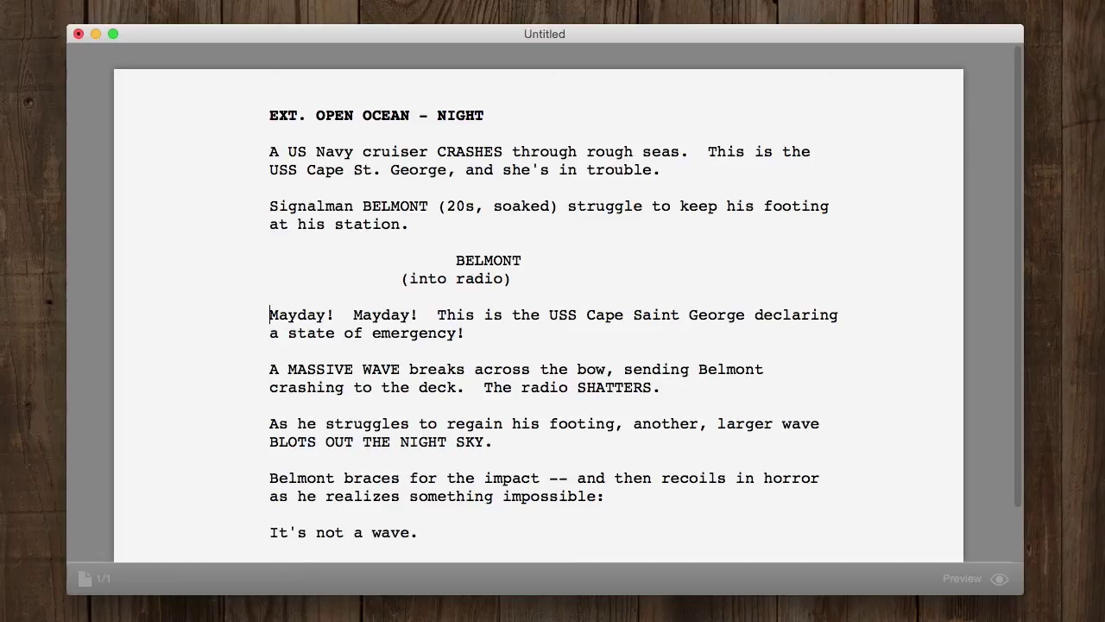
pyautogui.click(512, 278)
pyautogui.press('BackSpace')
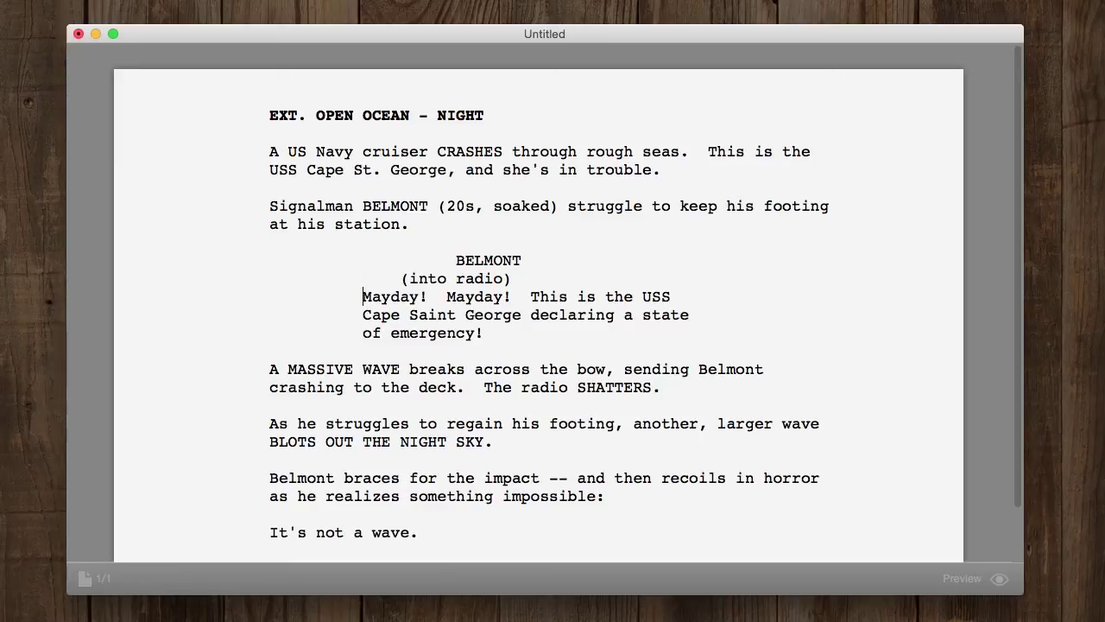
# Step: Remove the "T" from "EXT" in the scene heading and restore it
pyautogui.press('Up')
pyautogui.press('Up')
pyautogui.press('Up')
pyautogui.press('Up')
pyautogui.press('Up')
pyautogui.press('Up')
pyautogui.press('Up')
pyautogui.press('Up')
pyautogui.click(298, 115)
pyautogui.press('BackSpace')
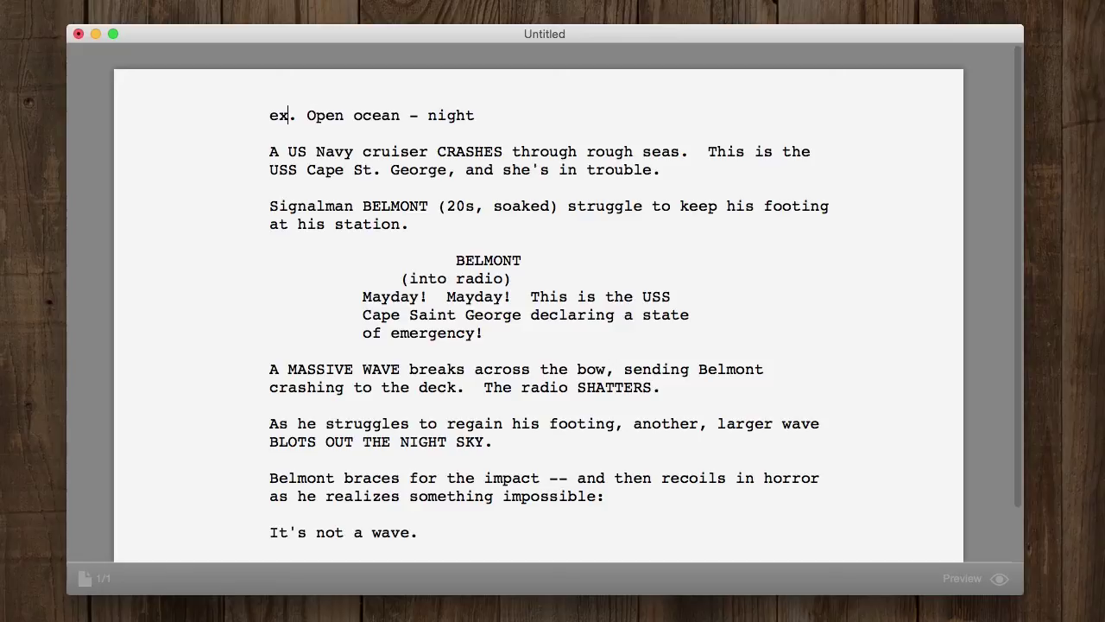
pyautogui.write('t')
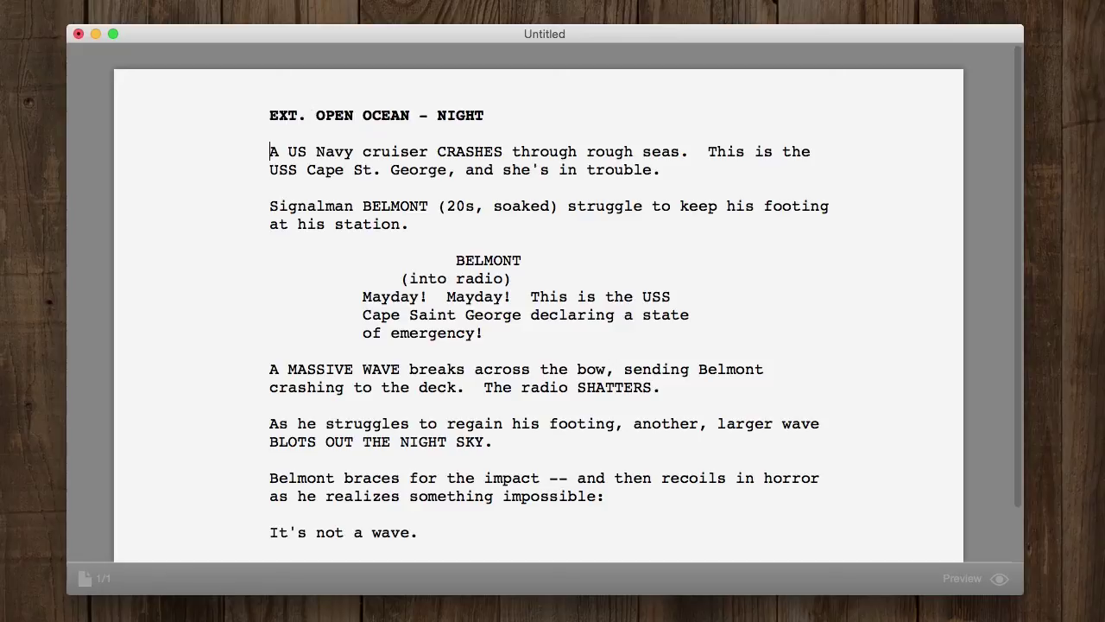
# Step: Try italicizing the ship name "USS Cape St. George" in the first action paragraph, and undo it
pyautogui.press('Down')
pyautogui.press('Down')
pyautogui.press('Down')
pyautogui.press('Down')
pyautogui.moveTo(269, 170); pyautogui.dragTo(445, 171)
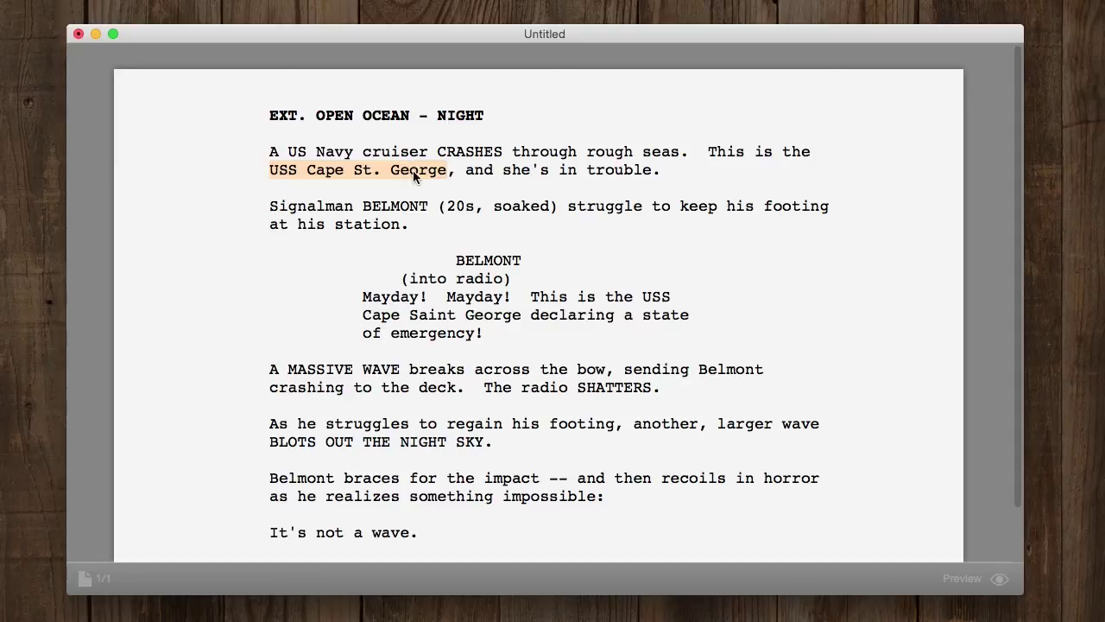
pyautogui.rightClick(413, 170)
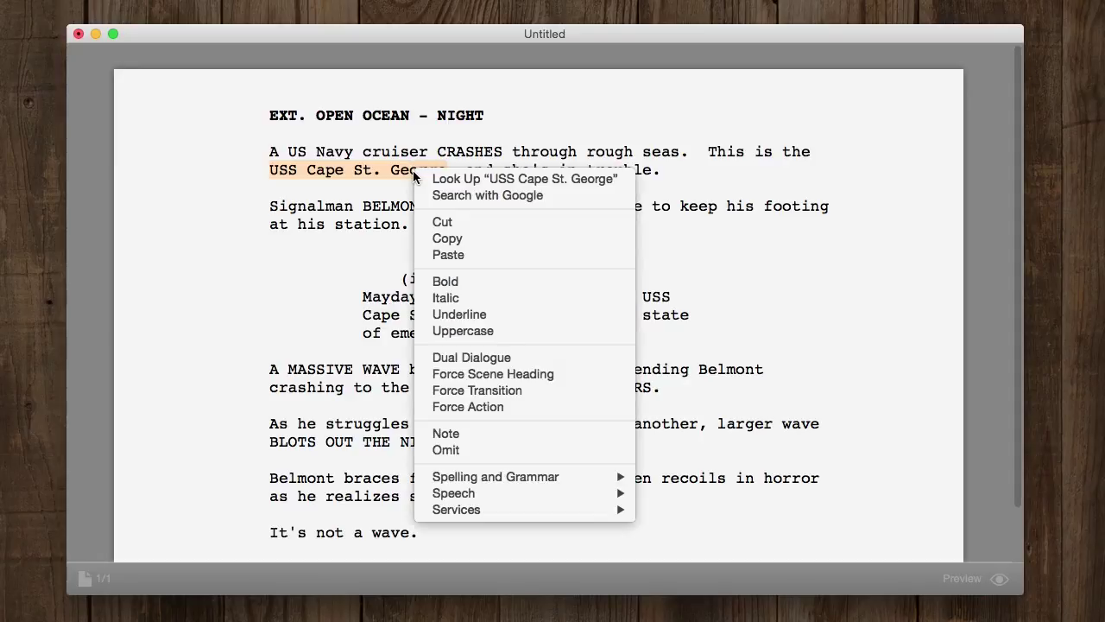
pyautogui.click(461, 295)
pyautogui.press('super+z')
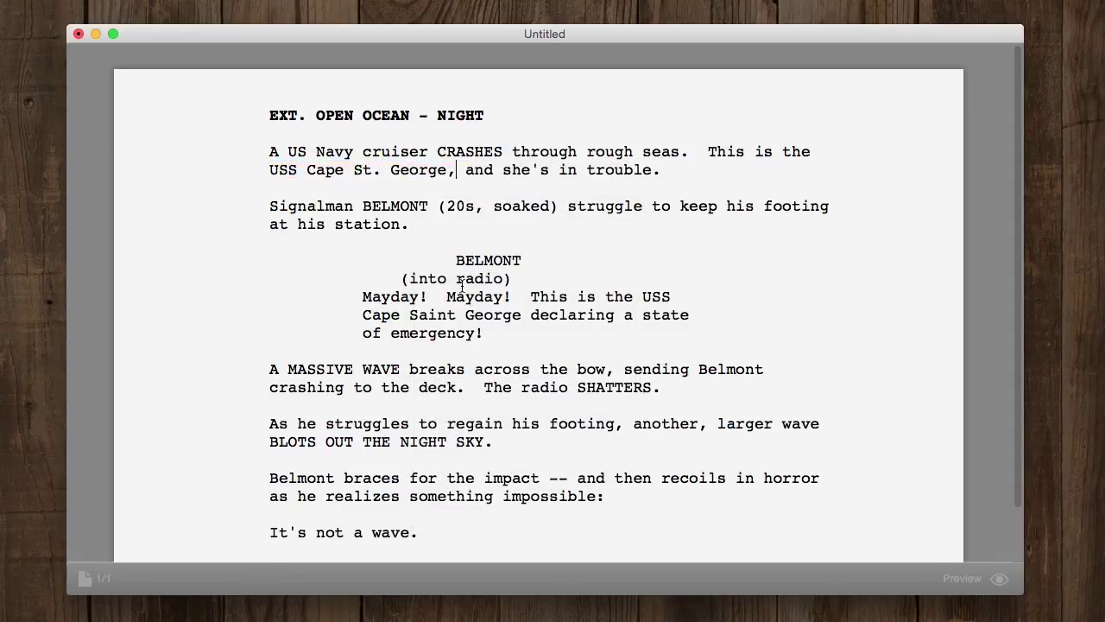
# Step: Italicize "USS Cape St. George," including the comma, in the first action paragraph
pyautogui.moveTo(269, 170); pyautogui.dragTo(446, 173)
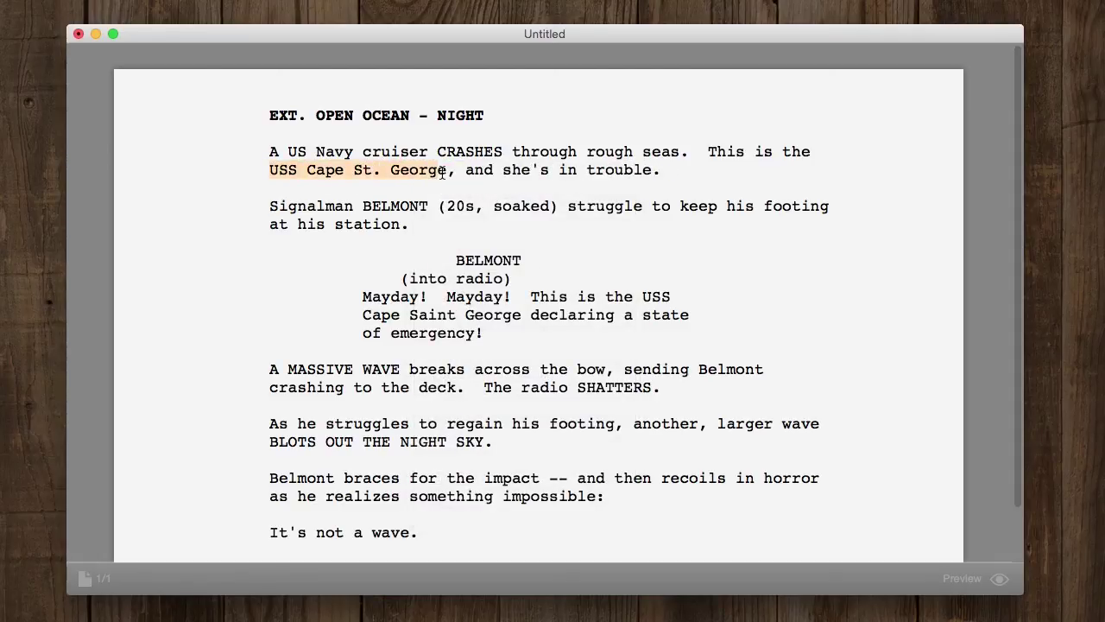
pyautogui.press('super+i')
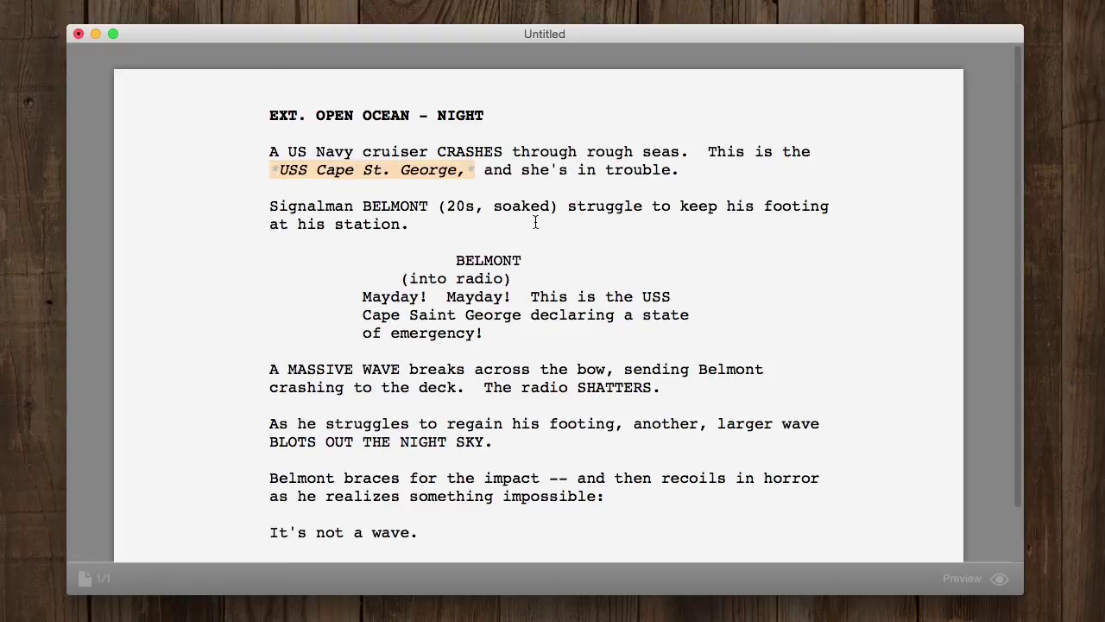
pyautogui.click(405, 195)
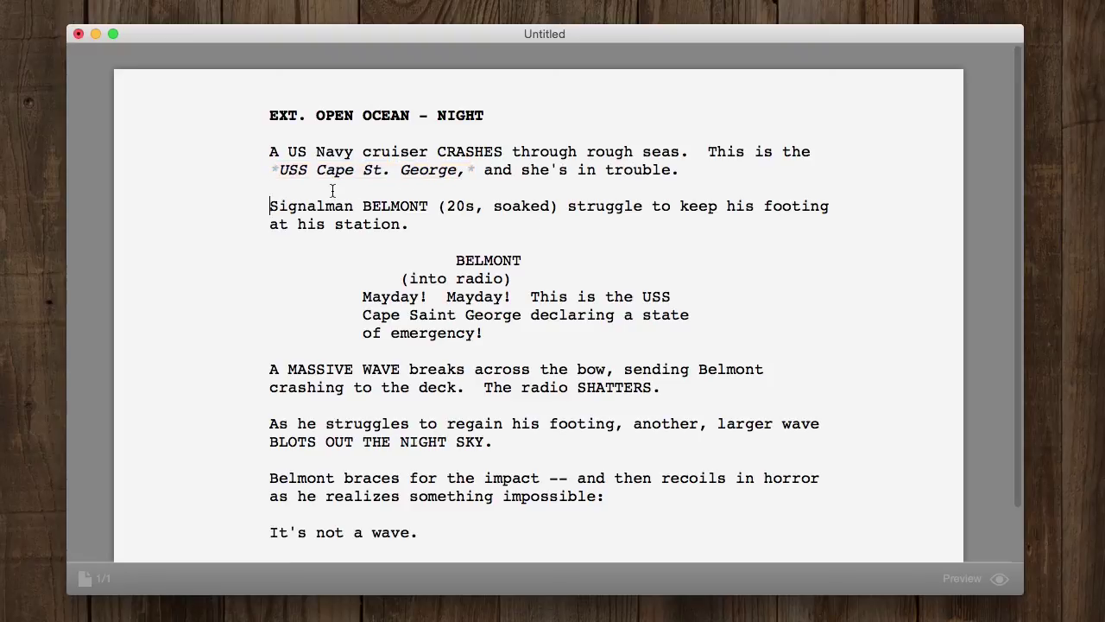
pyautogui.click(273, 170)
pyautogui.click(469, 171)
pyautogui.click(442, 189)
pyautogui.press('Up')
pyautogui.click(511, 204)
# Step: Preview the page to examine how the italicized ship name is rendered, and return to editing
pyautogui.click(965, 586)
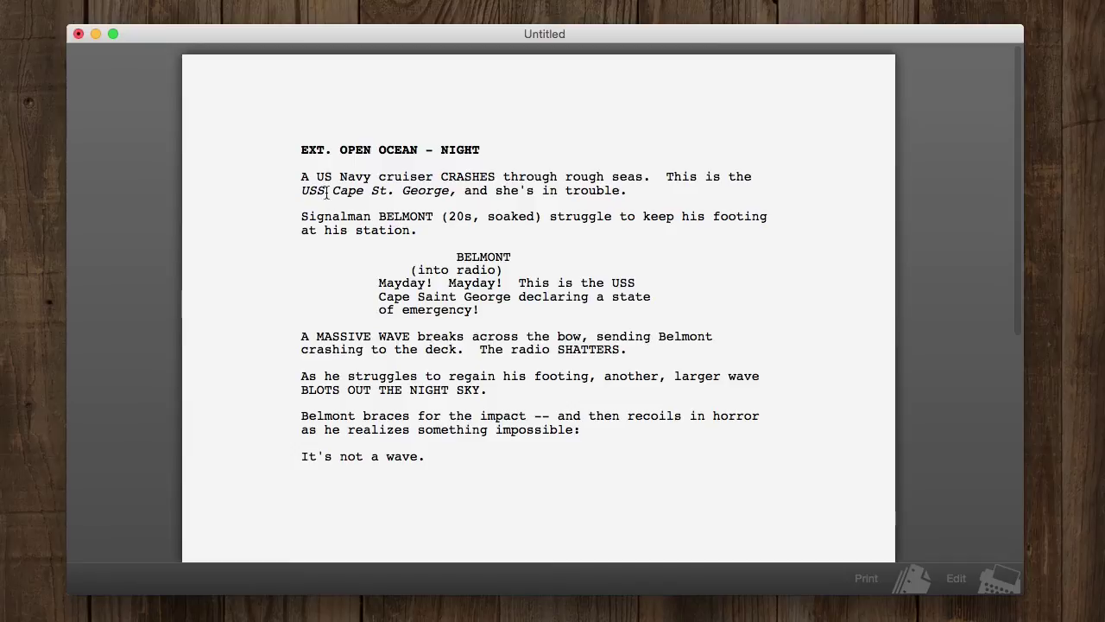
pyautogui.moveTo(302, 190); pyautogui.dragTo(452, 190)
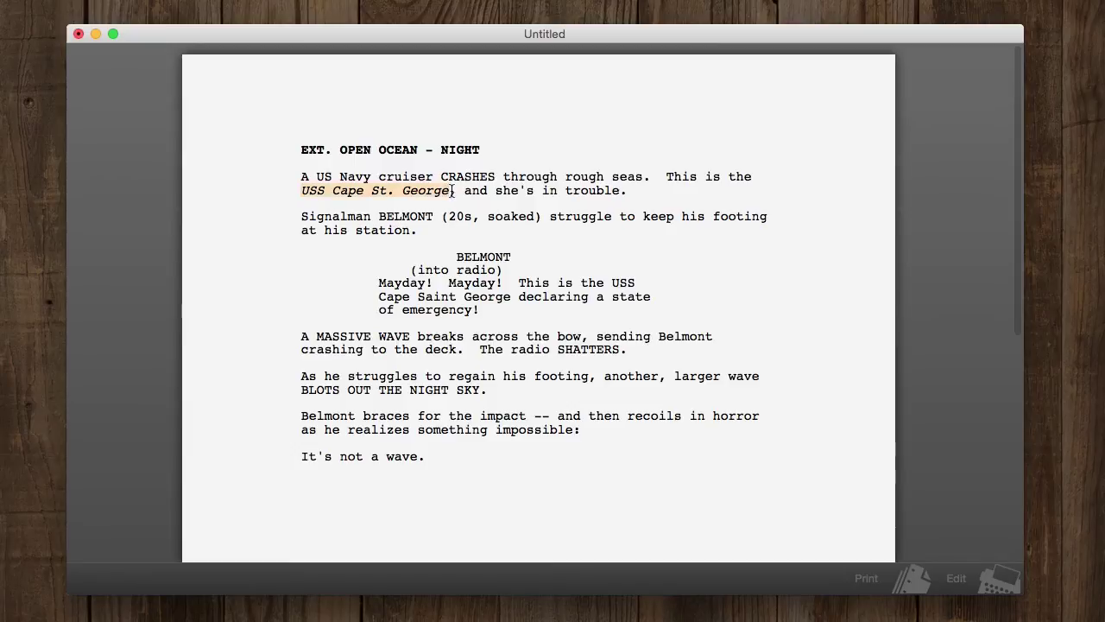
pyautogui.click(462, 190)
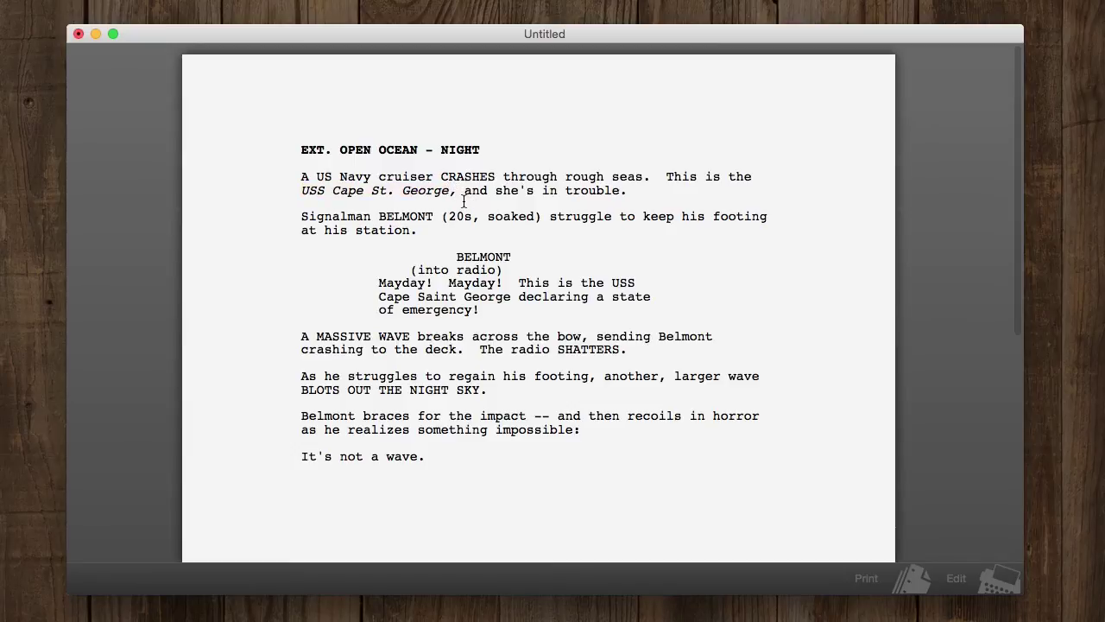
pyautogui.click(972, 584)
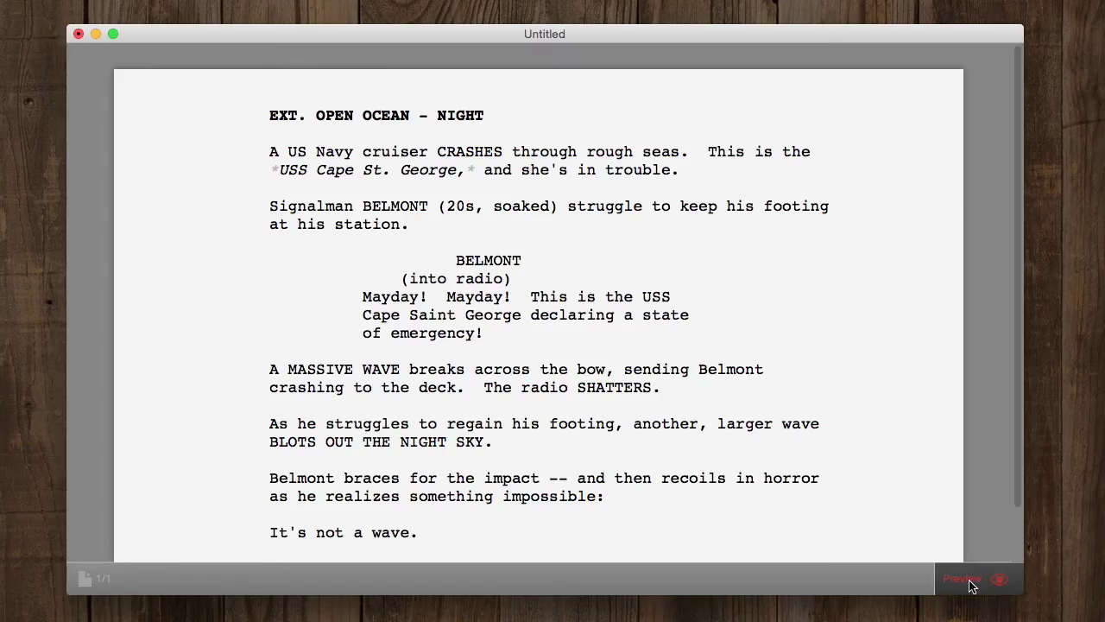
# Step: Try making the name BELMONT bold in the Signalman action paragraph, and undo it
pyautogui.doubleClick(399, 205)
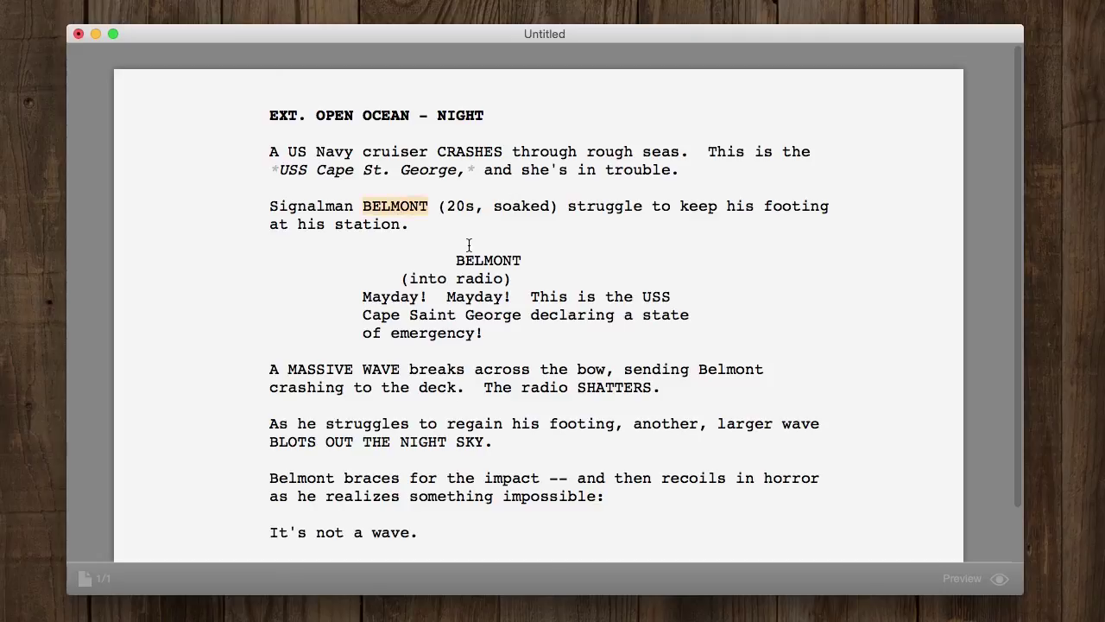
pyautogui.rightClick(398, 204)
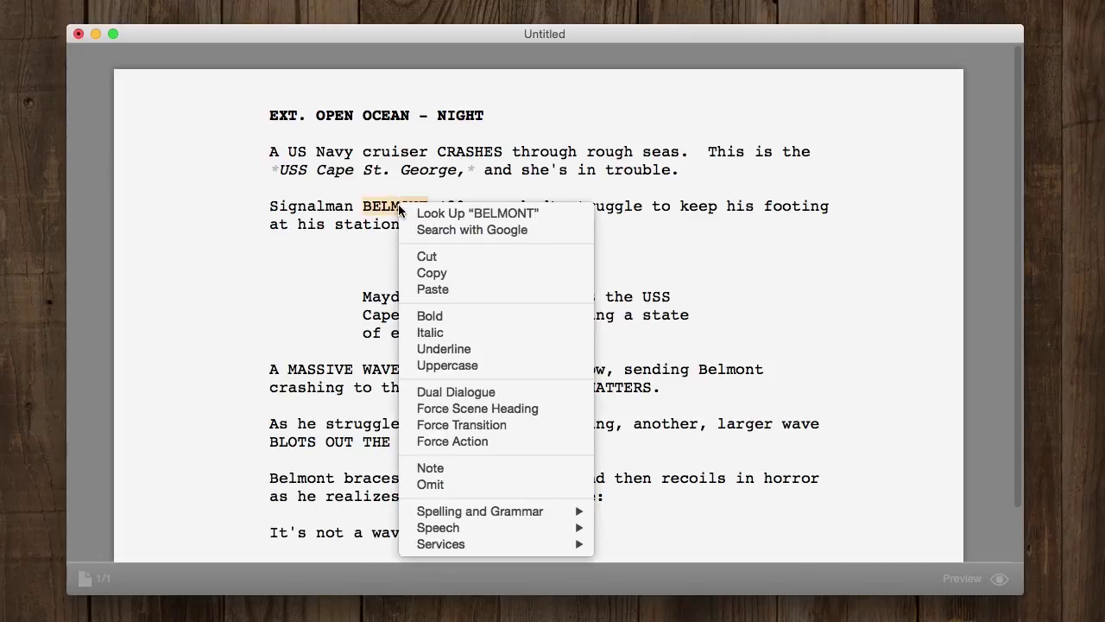
pyautogui.click(430, 316)
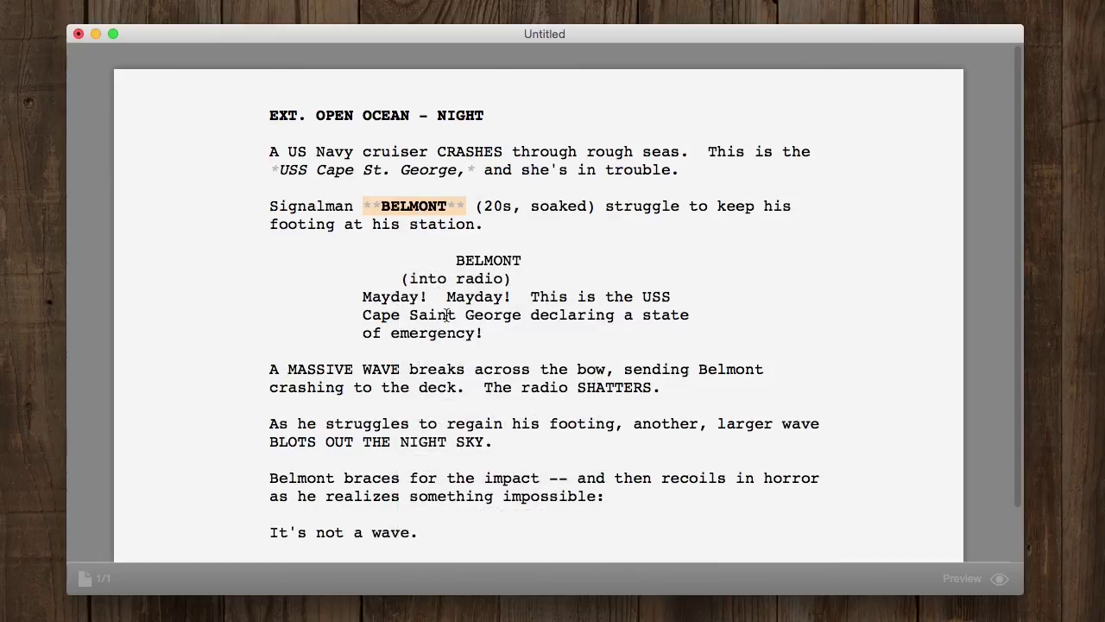
pyautogui.press('super+z')
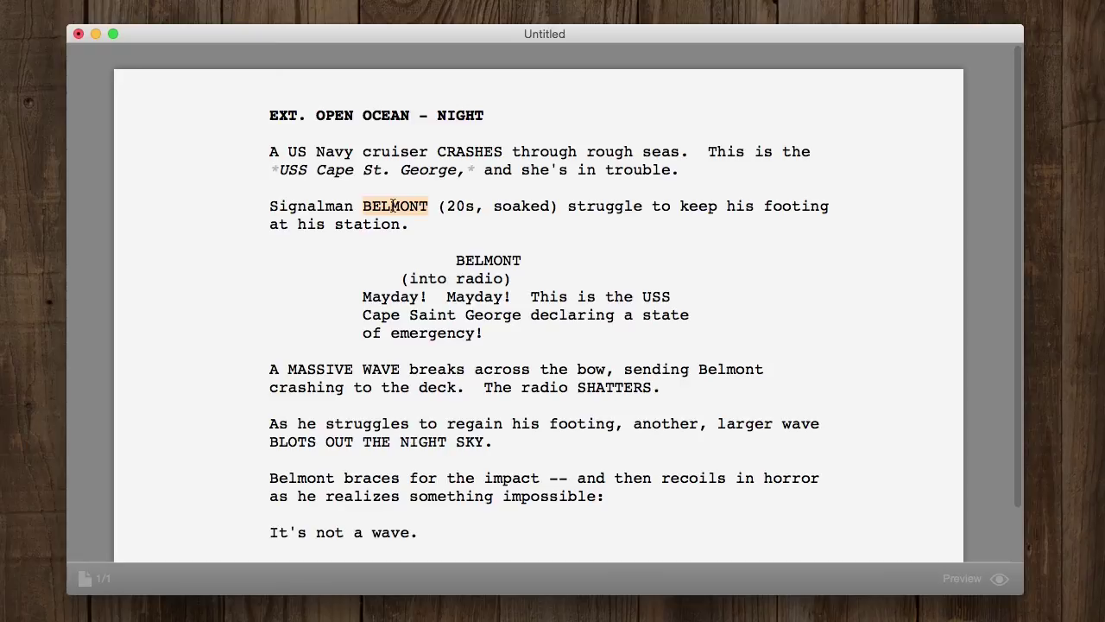
# Step: Apply bold to the selected name BELMONT in the Signalman paragraph and inspect its asterisk markers
pyautogui.press('super+b')
pyautogui.click(397, 247)
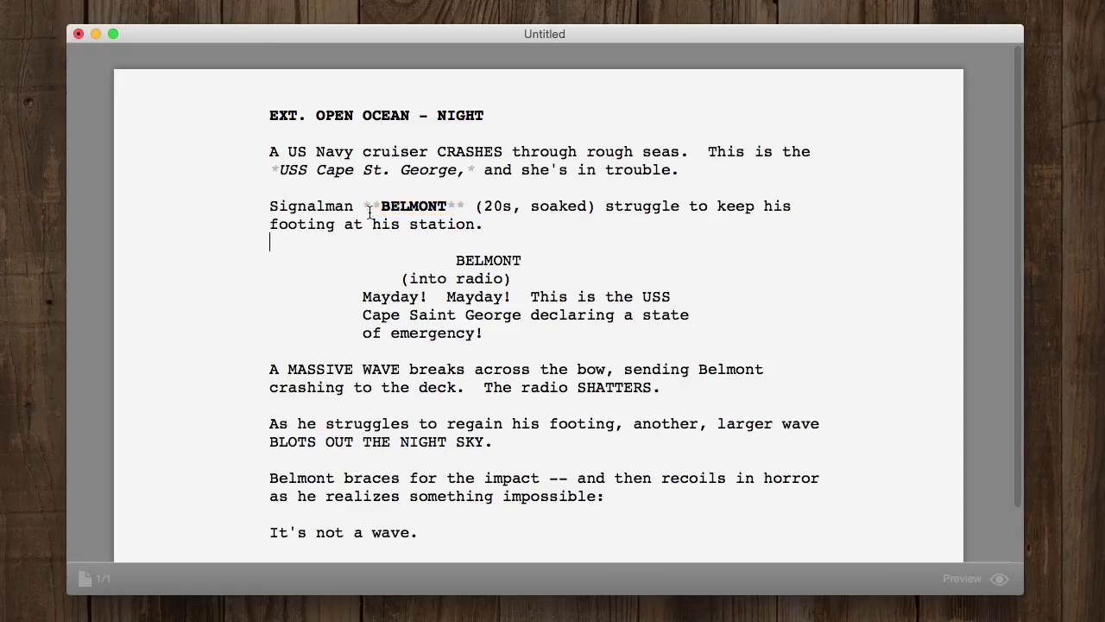
pyautogui.moveTo(362, 205); pyautogui.dragTo(377, 205)
pyautogui.moveTo(448, 206); pyautogui.dragTo(465, 206)
pyautogui.click(484, 264)
# Step: Underline "It's not a wave" in the last action line, leaving out the period, and preview the page
pyautogui.moveTo(268, 532); pyautogui.dragTo(418, 532)
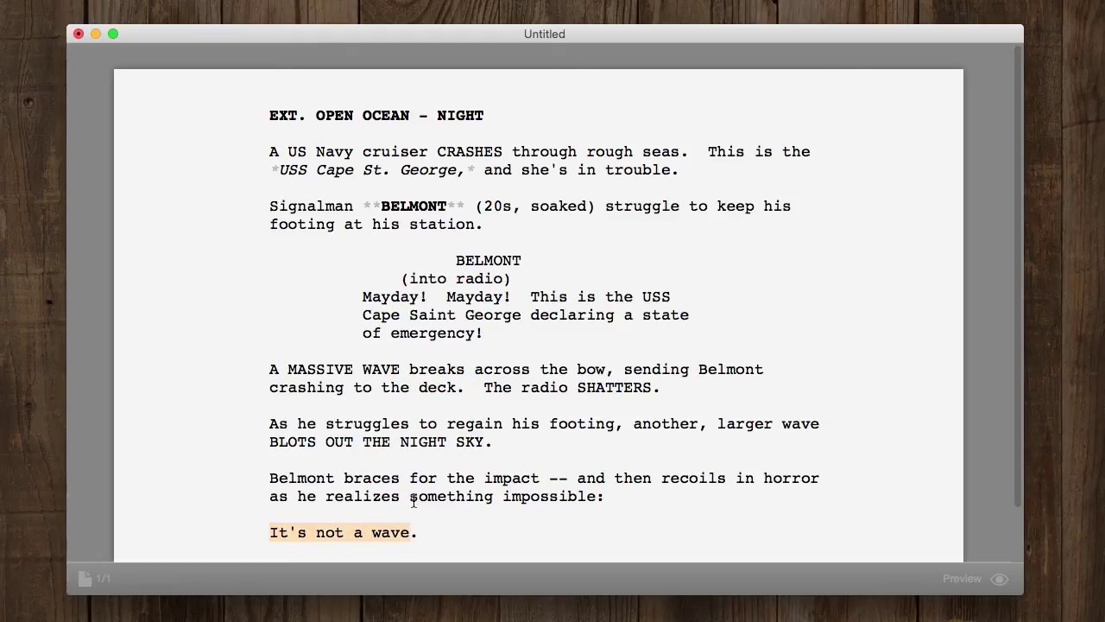
pyautogui.press('super+u')
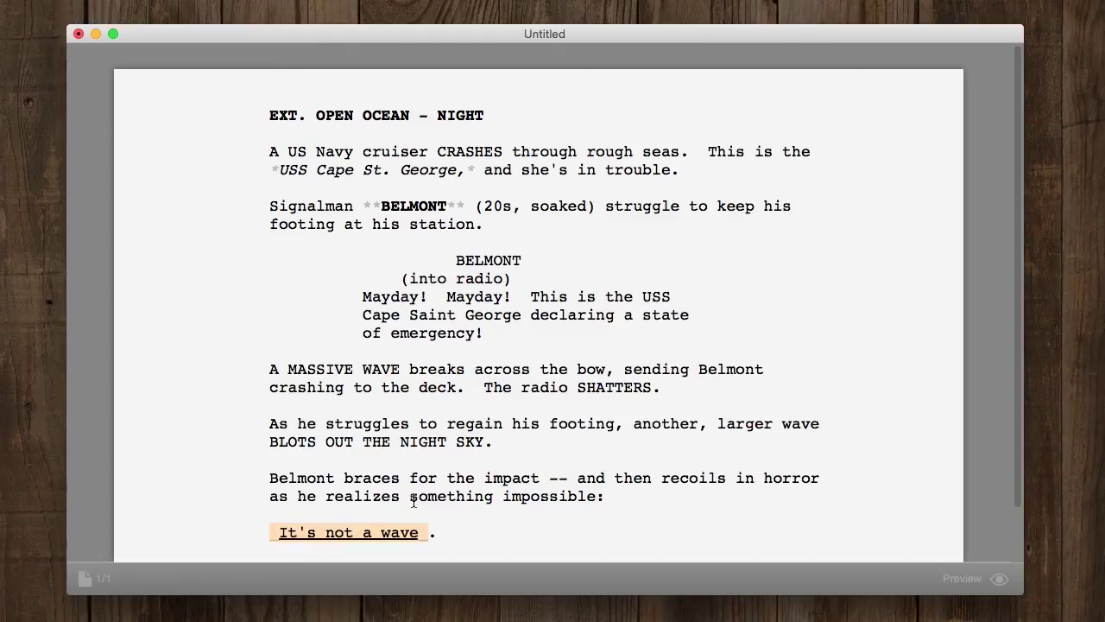
pyautogui.press('Left')
pyautogui.press('Left')
pyautogui.press('Left')
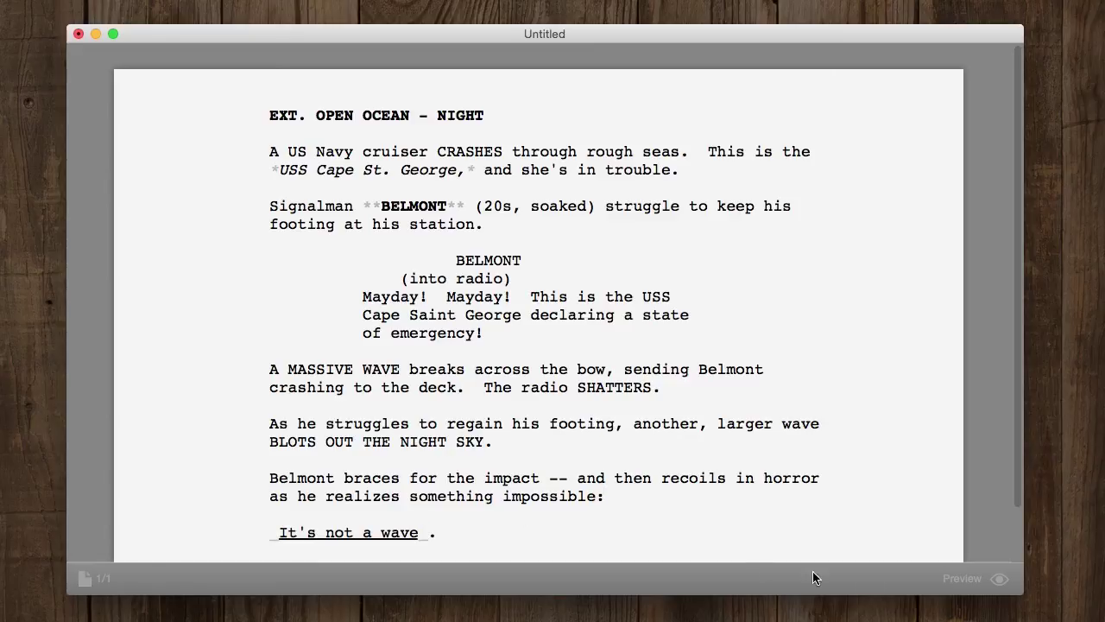
pyautogui.click(959, 581)
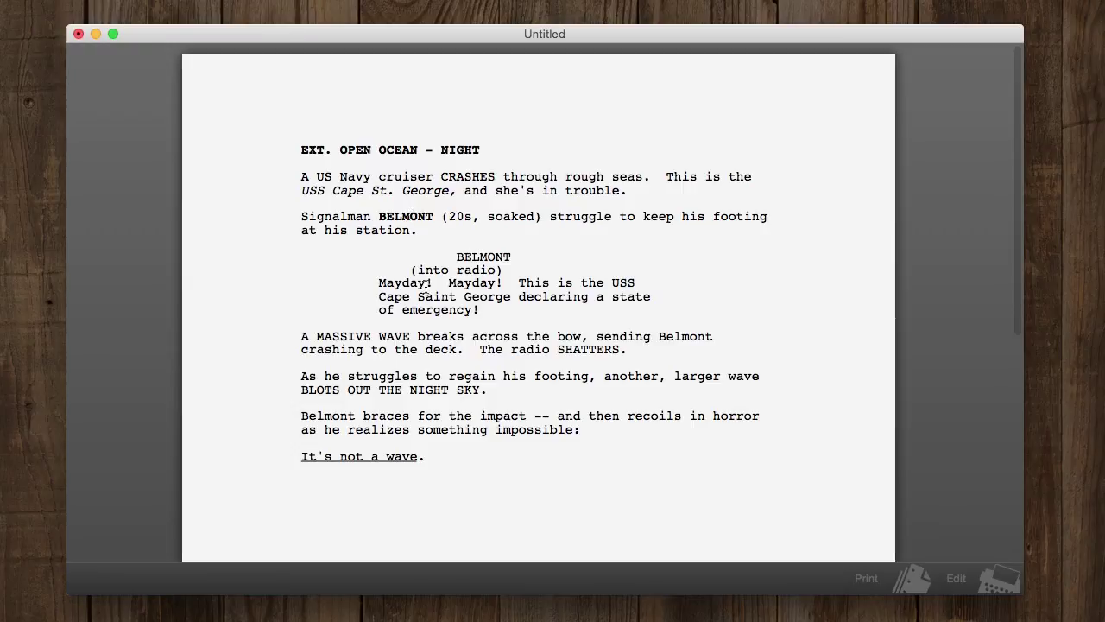
# Step: Write the scene heading "EXT. OPEN OCEAN - NIGHT" at the start of an empty document
pyautogui.write('EXT. OPEN OCEAN - NIGHT')
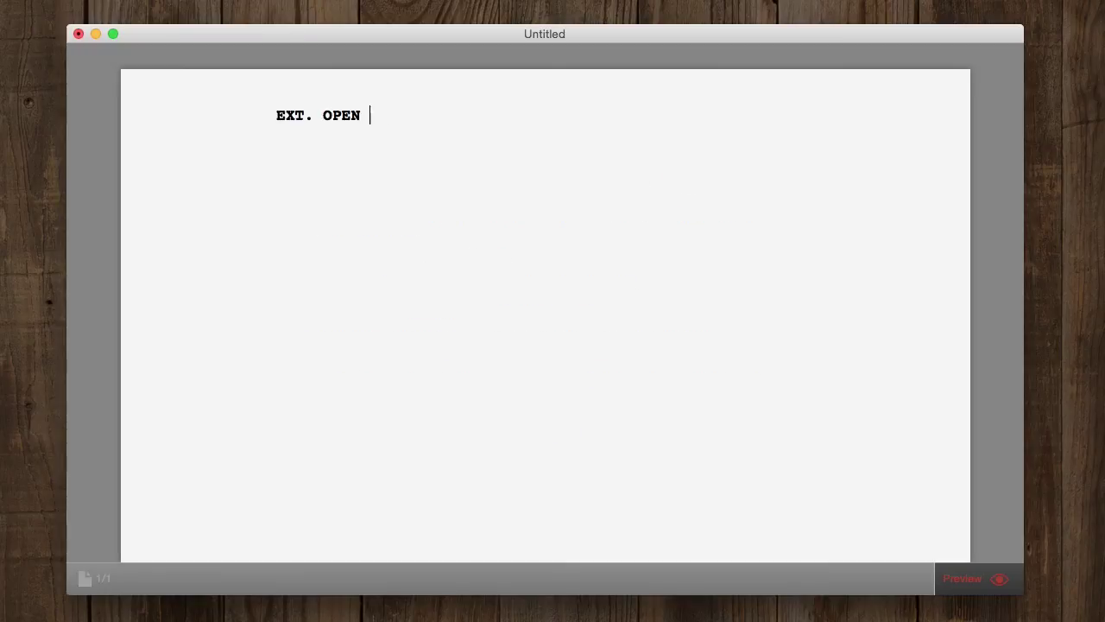
pyautogui.press('Return')
pyautogui.press('Return')
# Step: Add the action paragraph "A US Navy cruiser CRASHES through rough seas. This is the *USS Cape St. George,* and she's in trouble."
pyautogui.write('A US Navy cr')
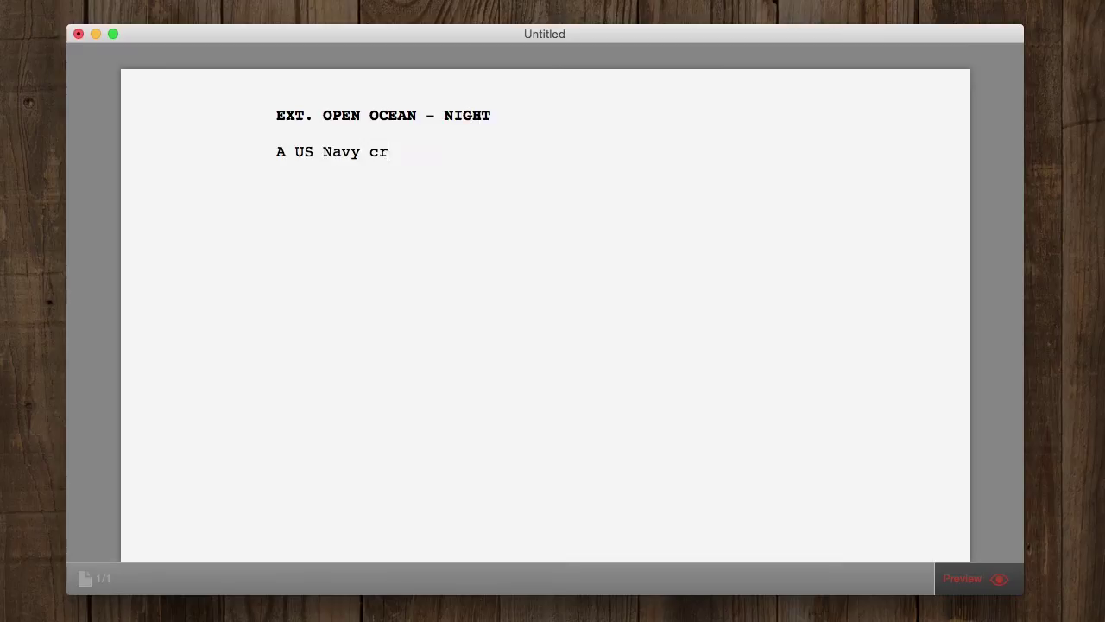
pyautogui.write('uiser CRASHES through rough seas.  This is the *USS ')
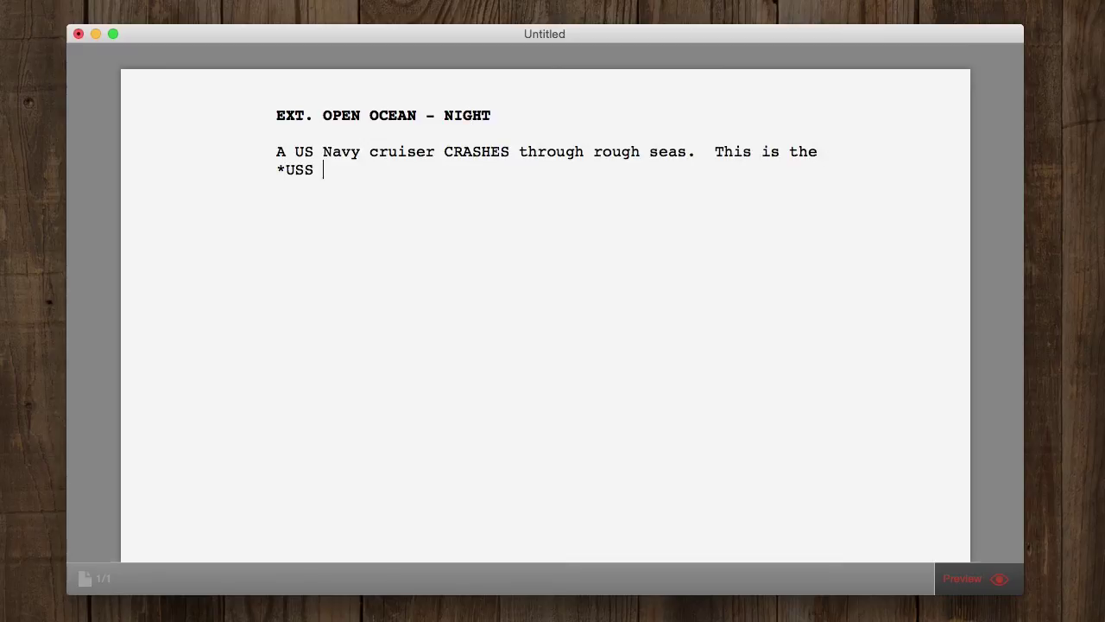
pyautogui.write("Cape St. George,* and she's in trouble.")
# Step: Add the action paragraph "Signalman BELMONT (20s, soaked) struggles to keep his footing at his station.", correcting the spelling of "soaked"
pyautogui.press('Return')
pyautogui.press('Return')
pyautogui.write('Signalman ')
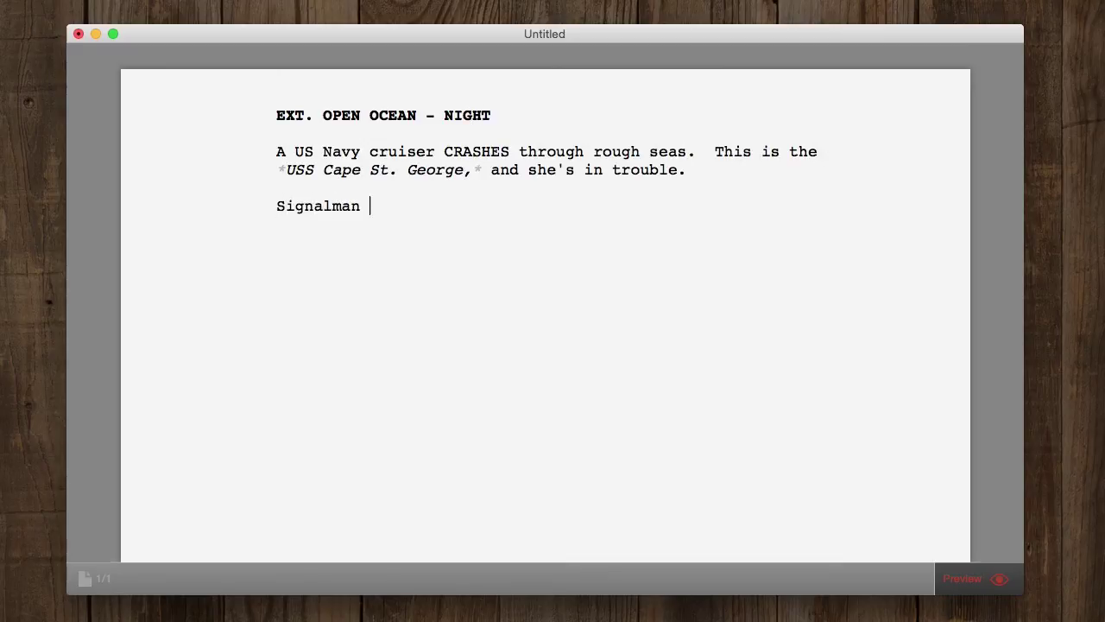
pyautogui.write('BELMONT (20s, soacked) struggles to keep')
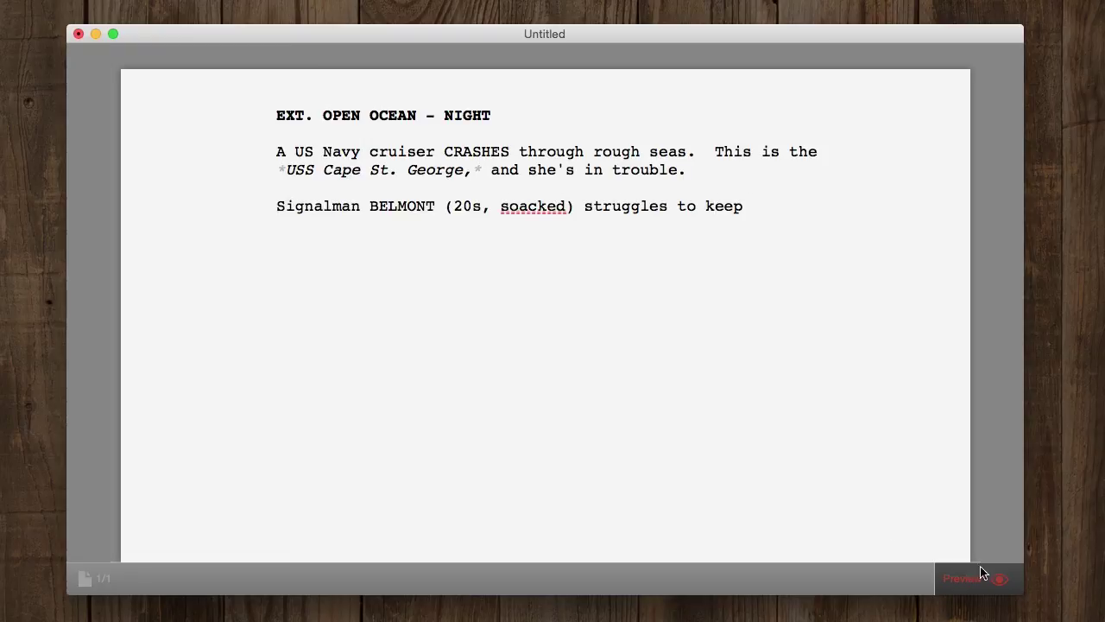
pyautogui.rightClick(527, 199)
pyautogui.click(554, 203)
pyautogui.write('his footing at his station.')
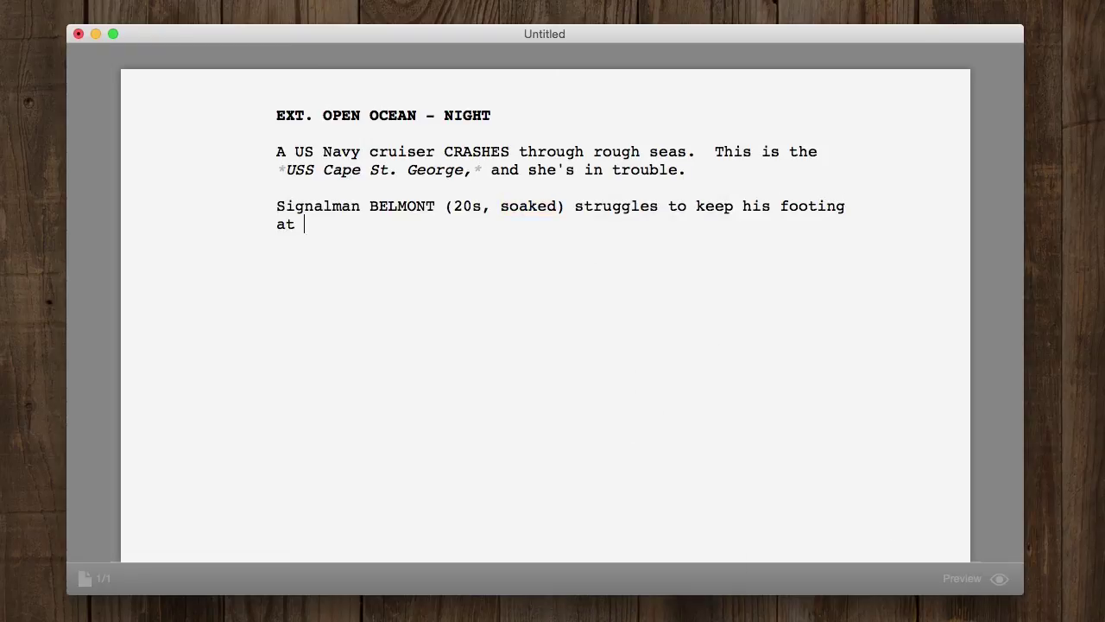
# Step: Add BELMONT's dialogue with the parenthetical "(into radio)" and the line "Mayday! Mayday! This is the USS Cape Saint George declaring a state of emergency!"
pyautogui.press('Return')
pyautogui.press('Return')
pyautogui.write('BELMONT')
pyautogui.press('Return')
pyautogui.write('(into radio')
pyautogui.press('Return')
pyautogui.write('M')
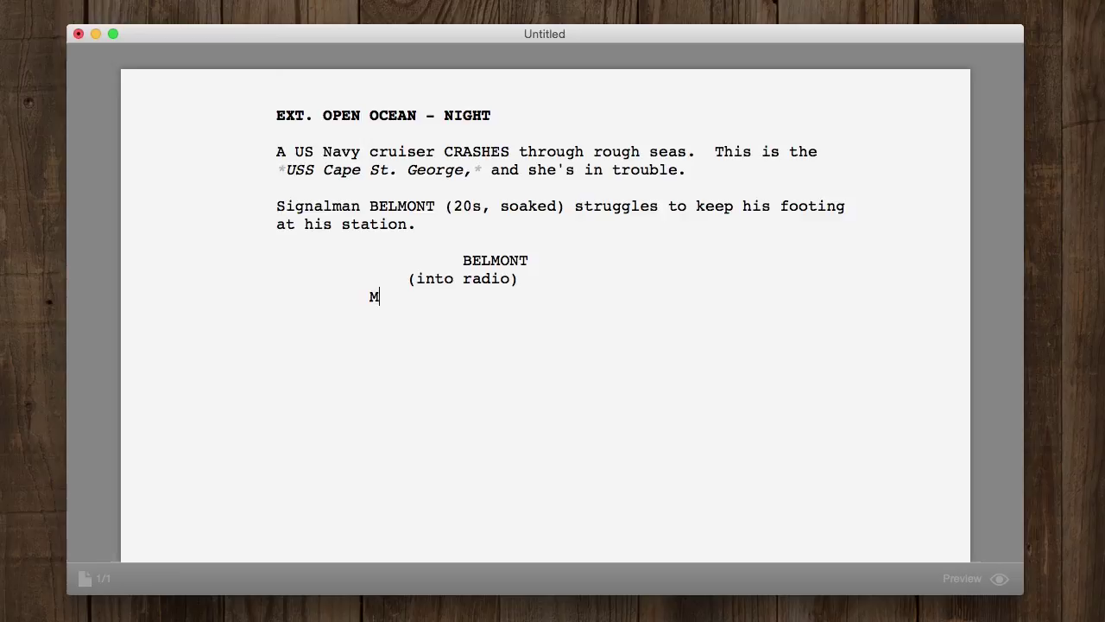
pyautogui.write('ayday!  Mayday!  This is the USS Cape Saint George declaring a state of emergency!')
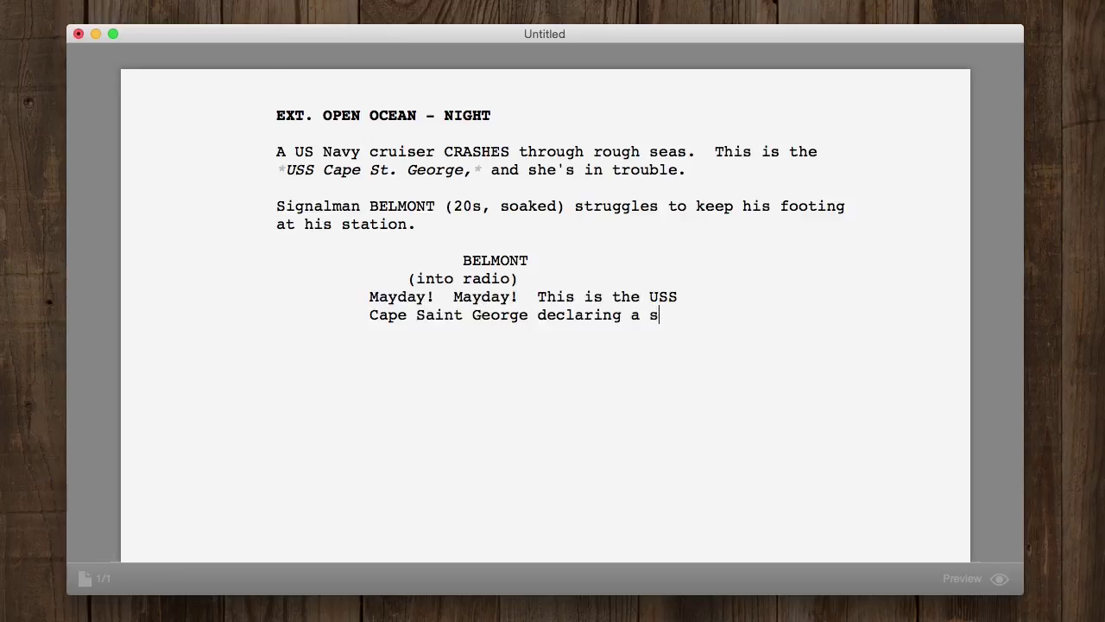
# Step: Add the action paragraph "A MASSIVE WAVE breaks across the bow, sending Belmont crashing to the deck. The radio SHATTERS."
pyautogui.press('Return')
pyautogui.press('Return')
pyautogui.write('A MASSIVE WAVE breaks across the bow, s')
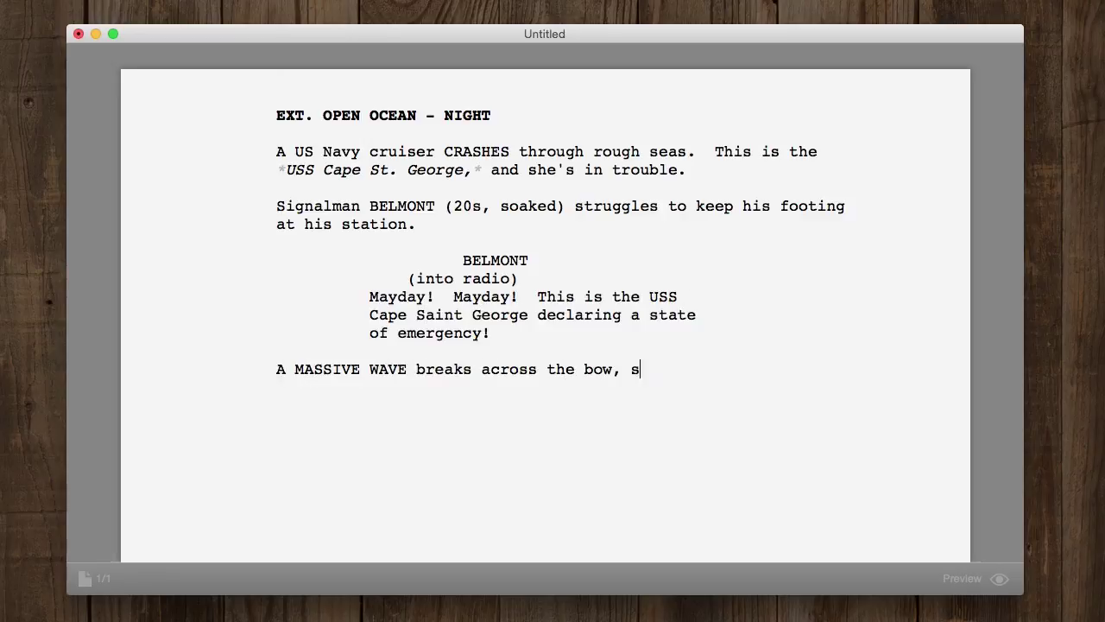
pyautogui.write('ending Belmont crashing to the deck.  The radio SHATTERS.')
# Step: Add the paragraph "As he struggles to regain his footing, another, larger wave blots out the night sky.", correcting the spelling of "regain"
pyautogui.press('Return')
pyautogui.press('Return')
pyautogui.write('As')
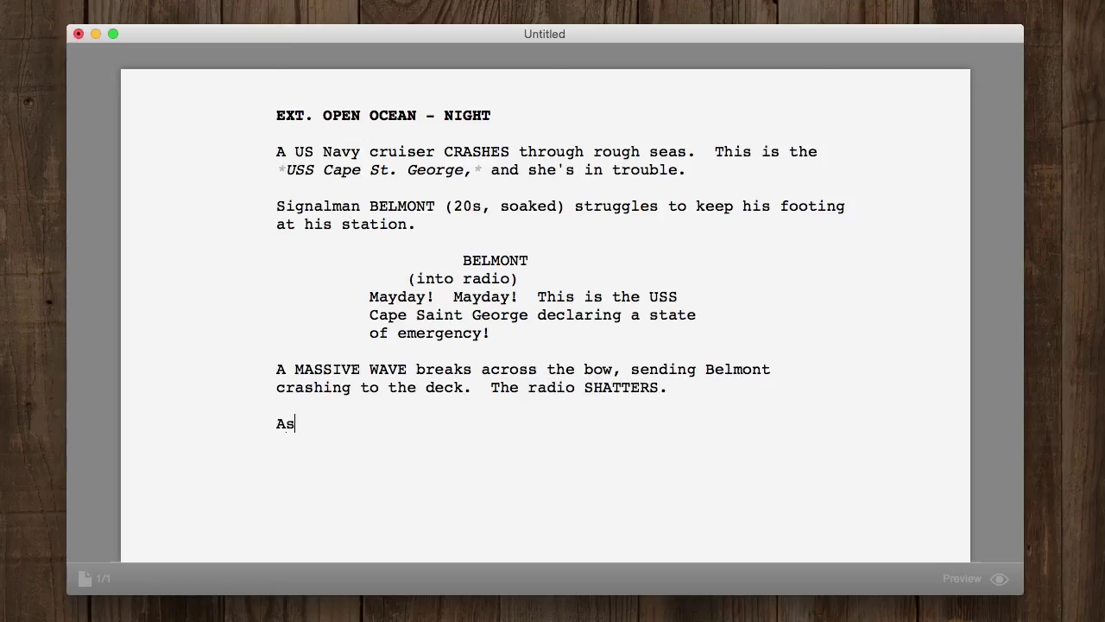
pyautogui.write(' he struggles to ragain his footing')
pyautogui.rightClick(480, 424)
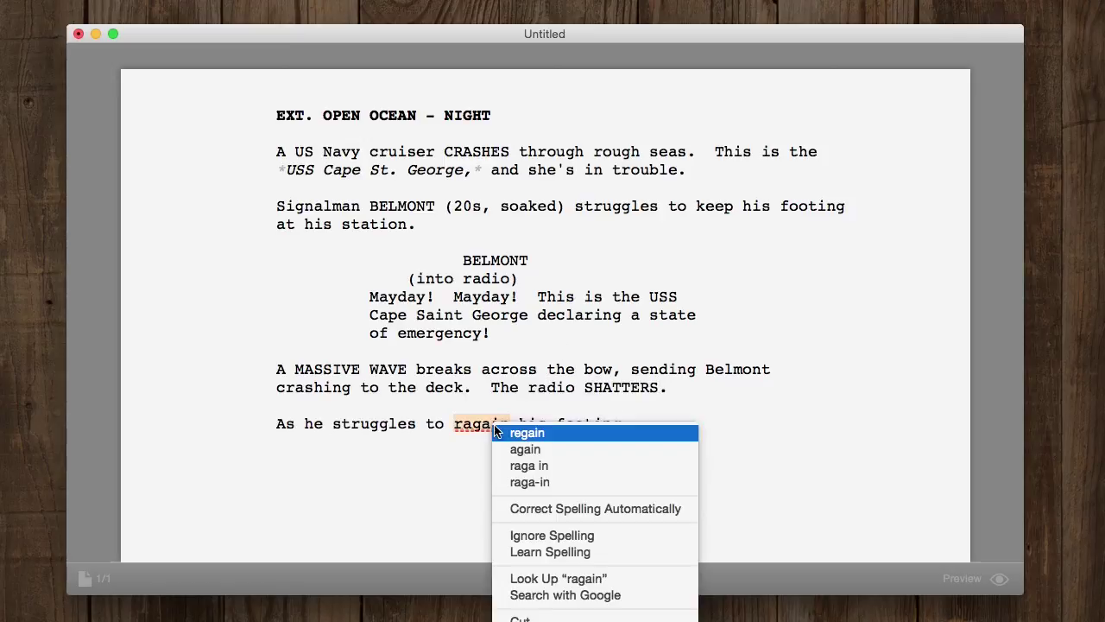
pyautogui.click(656, 432)
pyautogui.write(', another, larger wave blots out the night sky.')
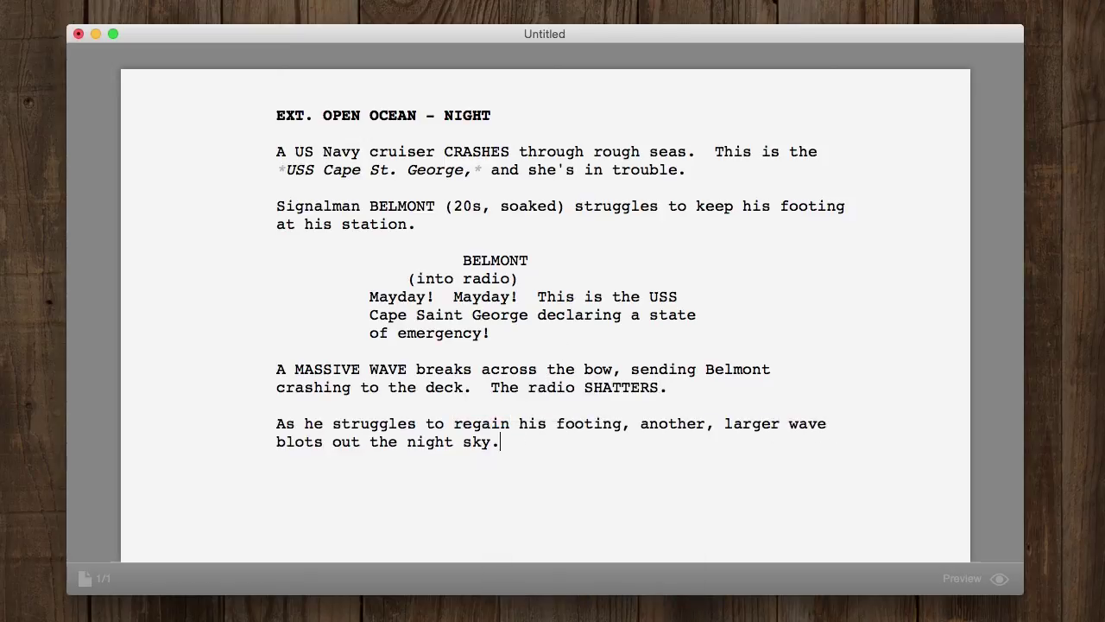
# Step: Convert "blots out the night sky" to uppercase
pyautogui.moveTo(501, 441); pyautogui.dragTo(395, 446)
pyautogui.rightClick(395, 447)
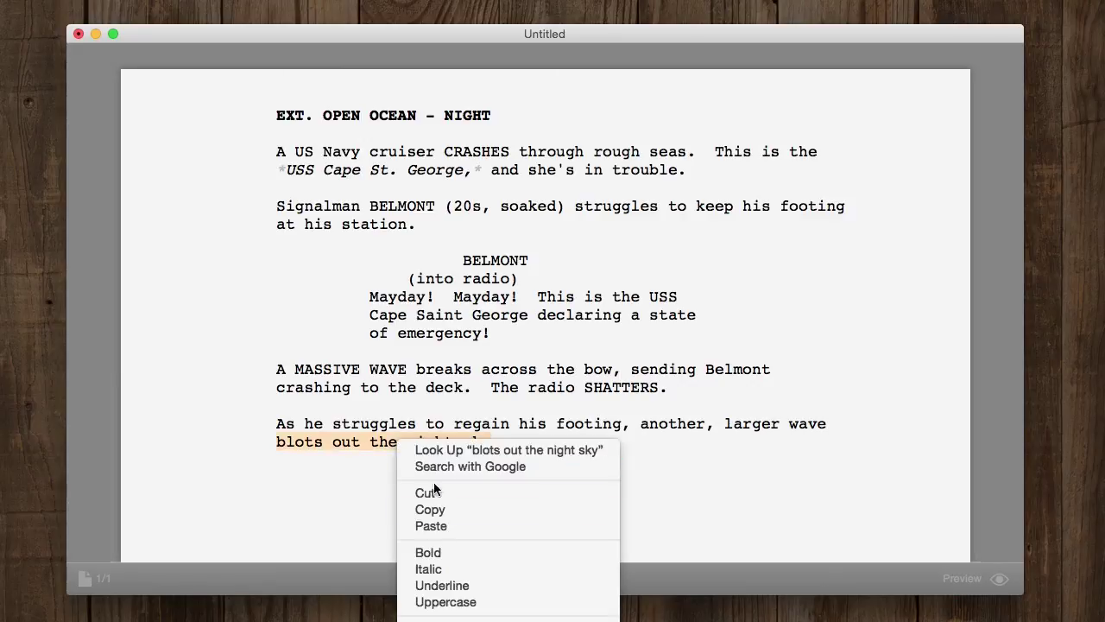
pyautogui.click(449, 602)
pyautogui.click(545, 440)
# Step: Add the action line "Belmont braces for the impact -- and then recoils in horror as he realizes something impossible:", correcting the spelling of "realizes"
pyautogui.press('Return')
pyautogui.press('Return')
pyautogui.write('Belmont braces for')
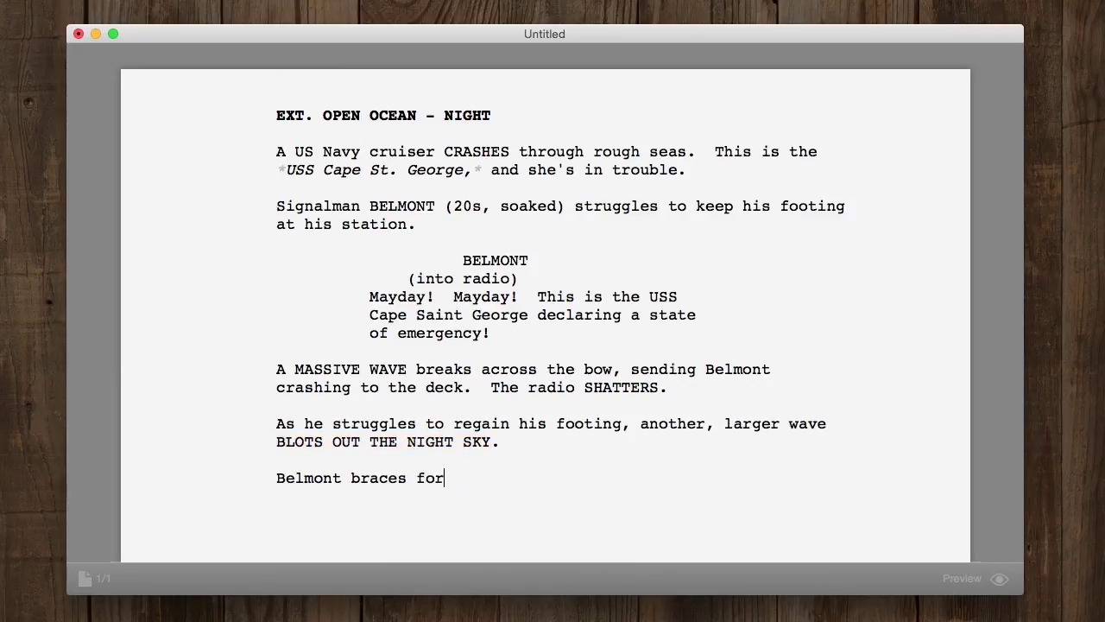
pyautogui.write(' the impact -- and then recoils in horror as he realzizes something impossible:')
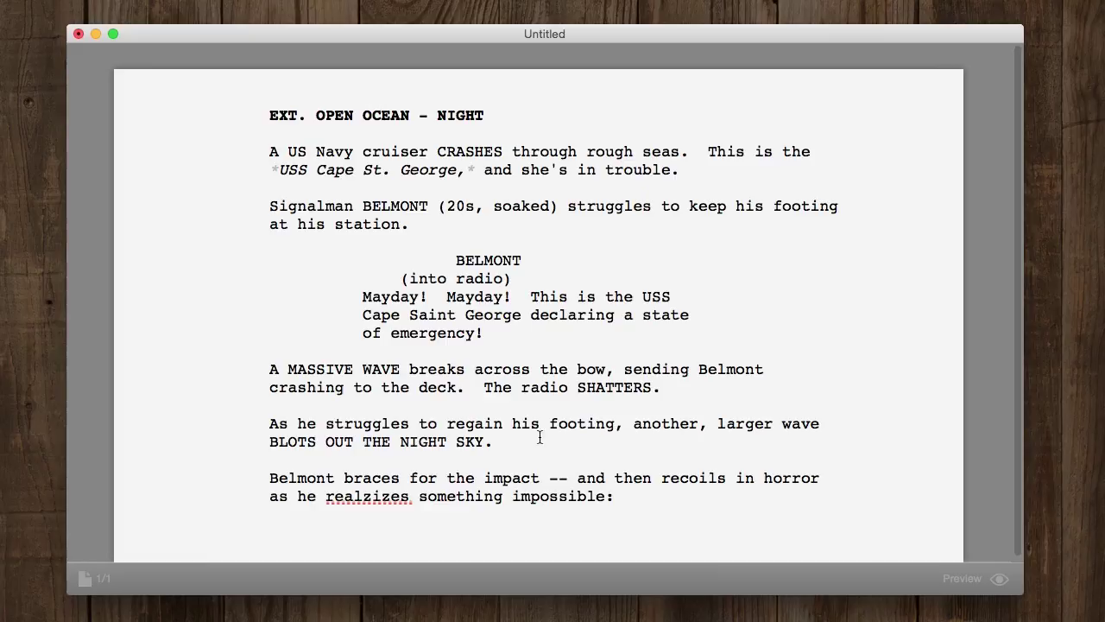
pyautogui.rightClick(382, 504)
pyautogui.click(385, 509)
# Step: Add the closing action line "It's not a wave." as a separate paragraph
pyautogui.press('Return')
pyautogui.press('Return')
pyautogui.write("It's not a")
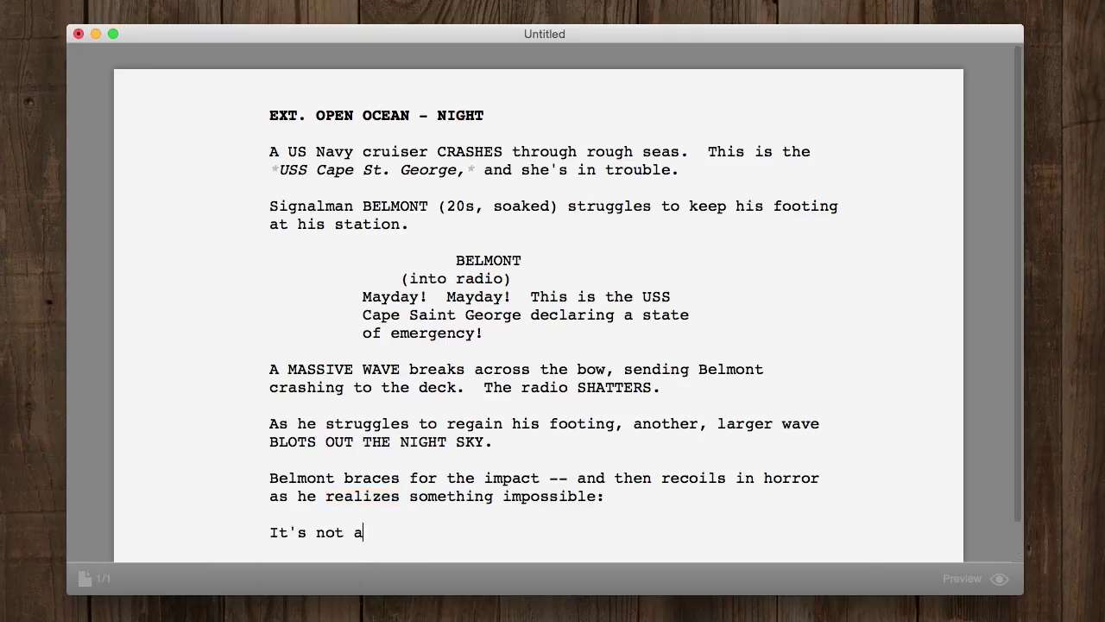
pyautogui.write(' wave.')
# Step: Underline the whole closing line "It's not a wave.", including its period
pyautogui.hotkey('shift', 'Left')
pyautogui.hotkey('shift', 'Left')
pyautogui.hotkey('shift', 'Left')
pyautogui.hotkey('shift', 'Left')
pyautogui.hotkey('shift', 'Left')
pyautogui.hotkey('shift', 'Left')
pyautogui.hotkey('shift', 'Left')
pyautogui.hotkey('shift', 'Left')
pyautogui.hotkey('shift', 'Left')
pyautogui.hotkey('shift', 'Left')
pyautogui.hotkey('shift', 'Left')
pyautogui.hotkey('shift', 'Left')
pyautogui.hotkey('shift', 'Left')
pyautogui.hotkey('shift', 'Left')
pyautogui.hotkey('shift', 'Left')
pyautogui.hotkey('shift', 'Left')
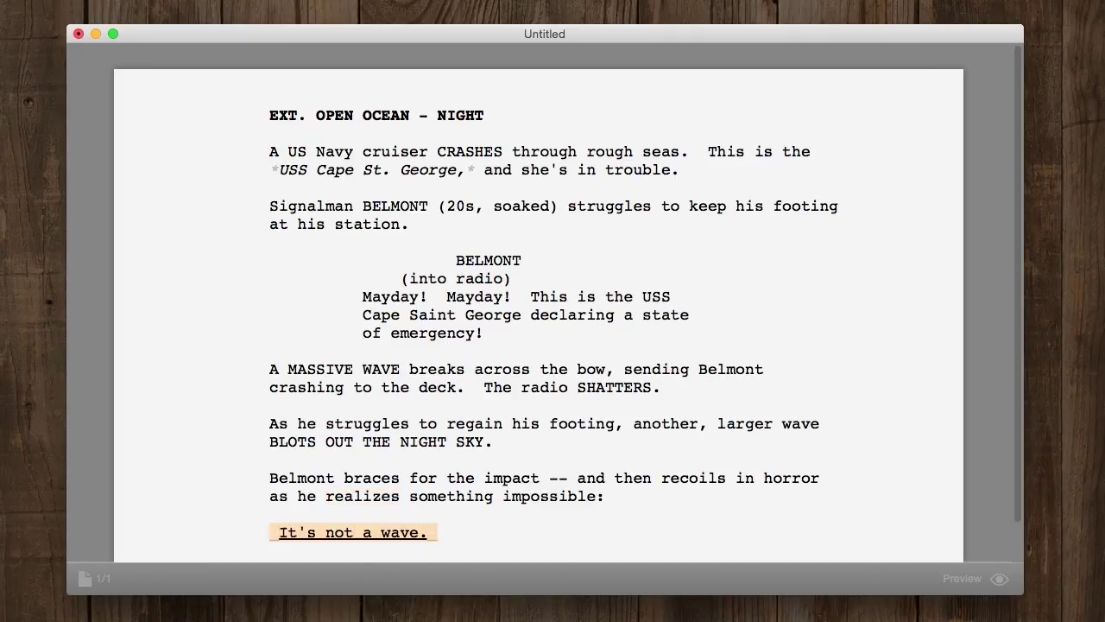